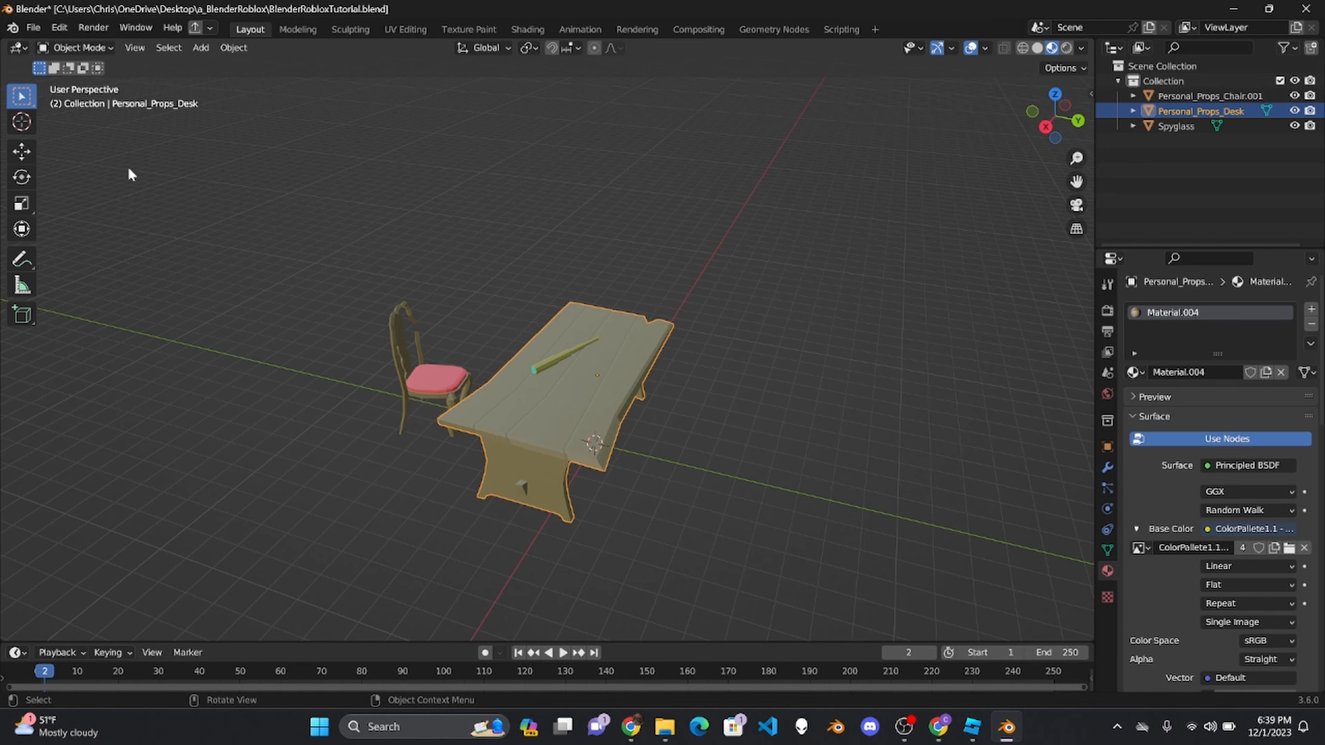
- Export only the selected desk in the legacy Wavefront OBJ format as BlenderRobloxTutorial.obj in the a_BlenderRoblox folder
left_click(33, 27)
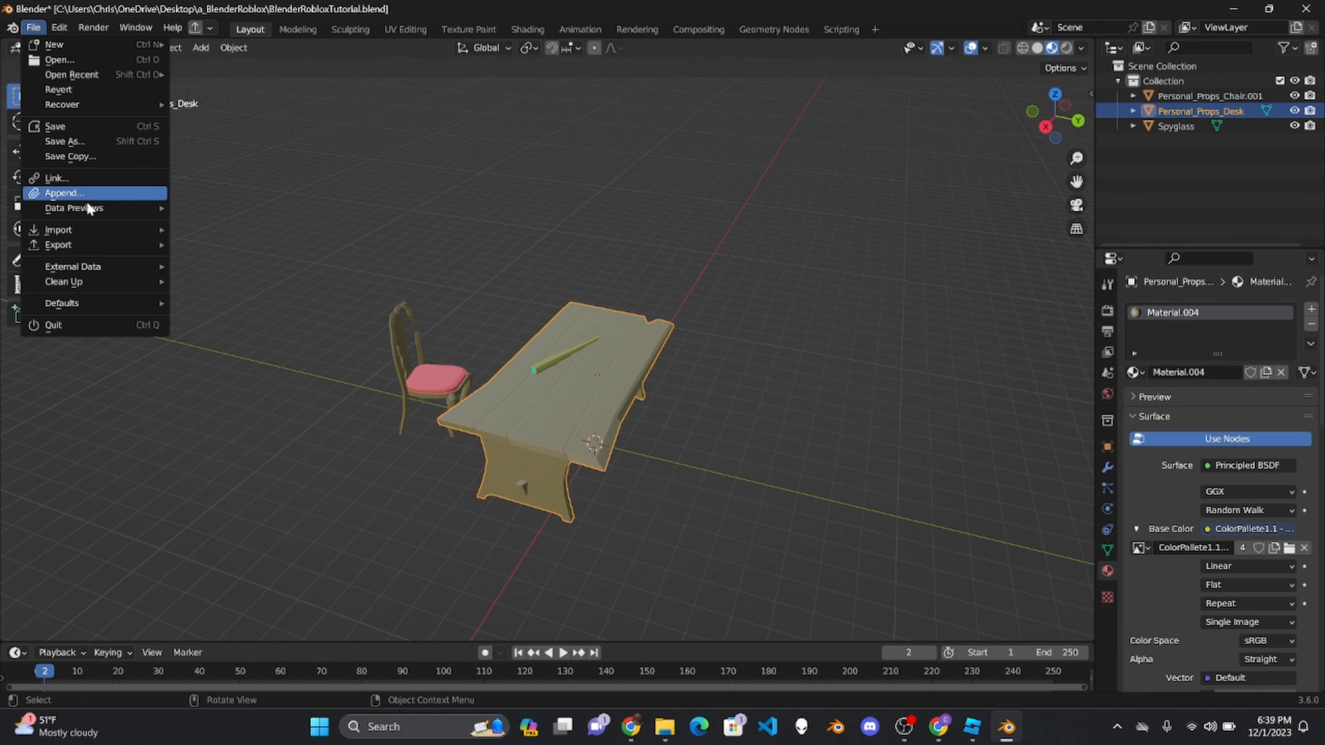
mouse_move(102, 245)
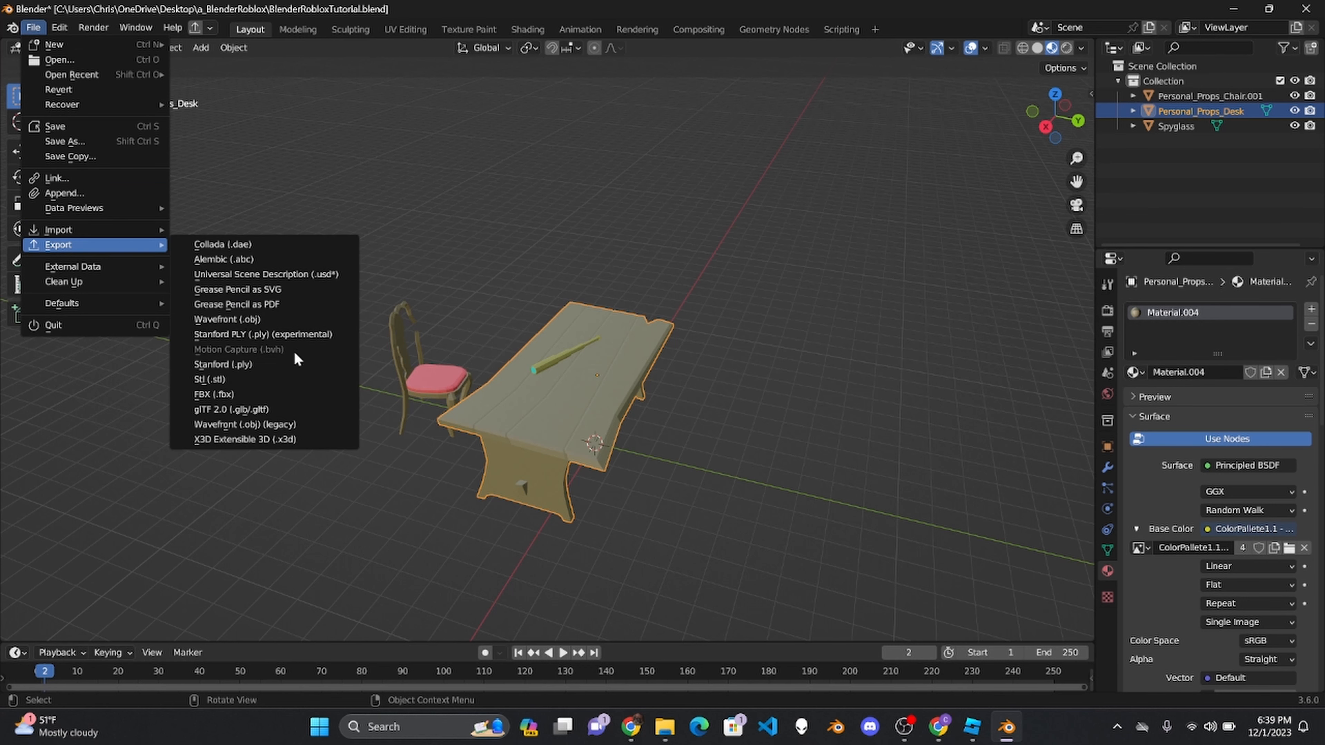
left_click(294, 422)
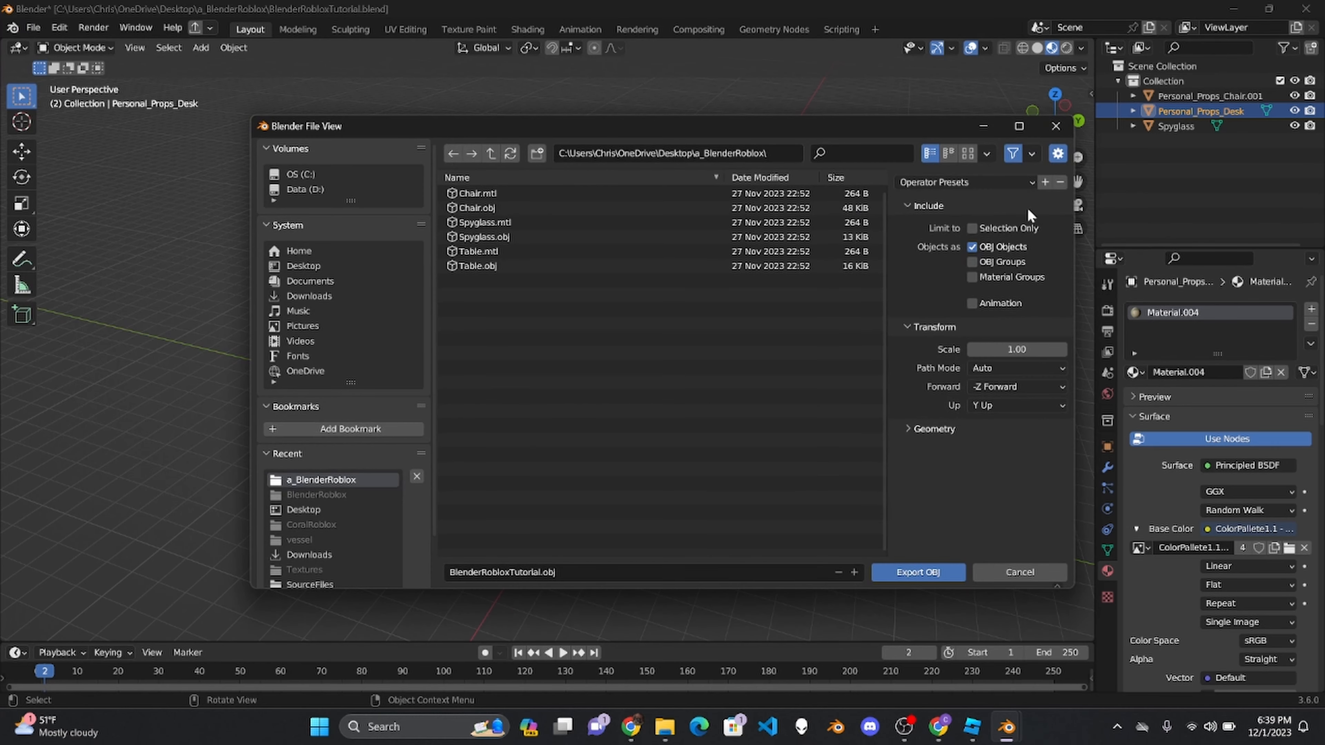
left_click(969, 229)
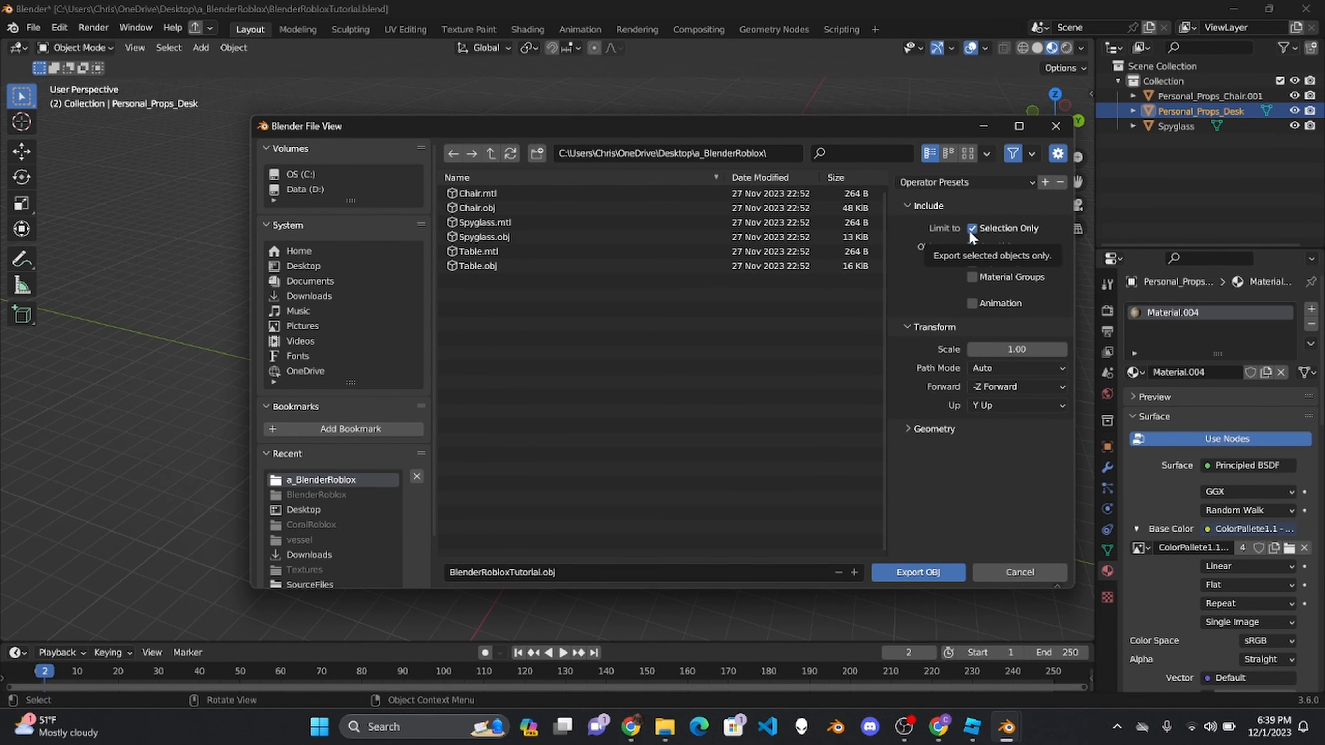
left_click(939, 573)
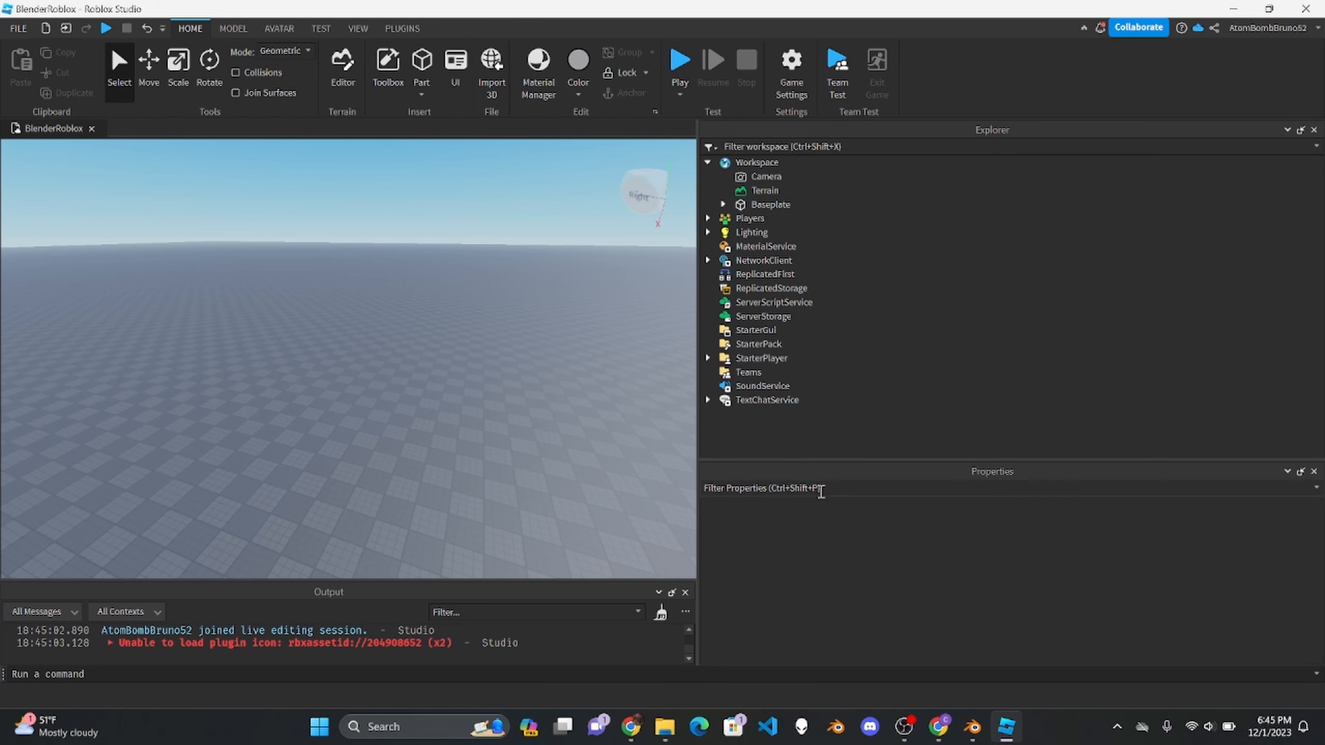
- Switch to Roblox Studio, insert a MeshPart into the Workspace and move it nearer on the baseplate
left_click(789, 164)
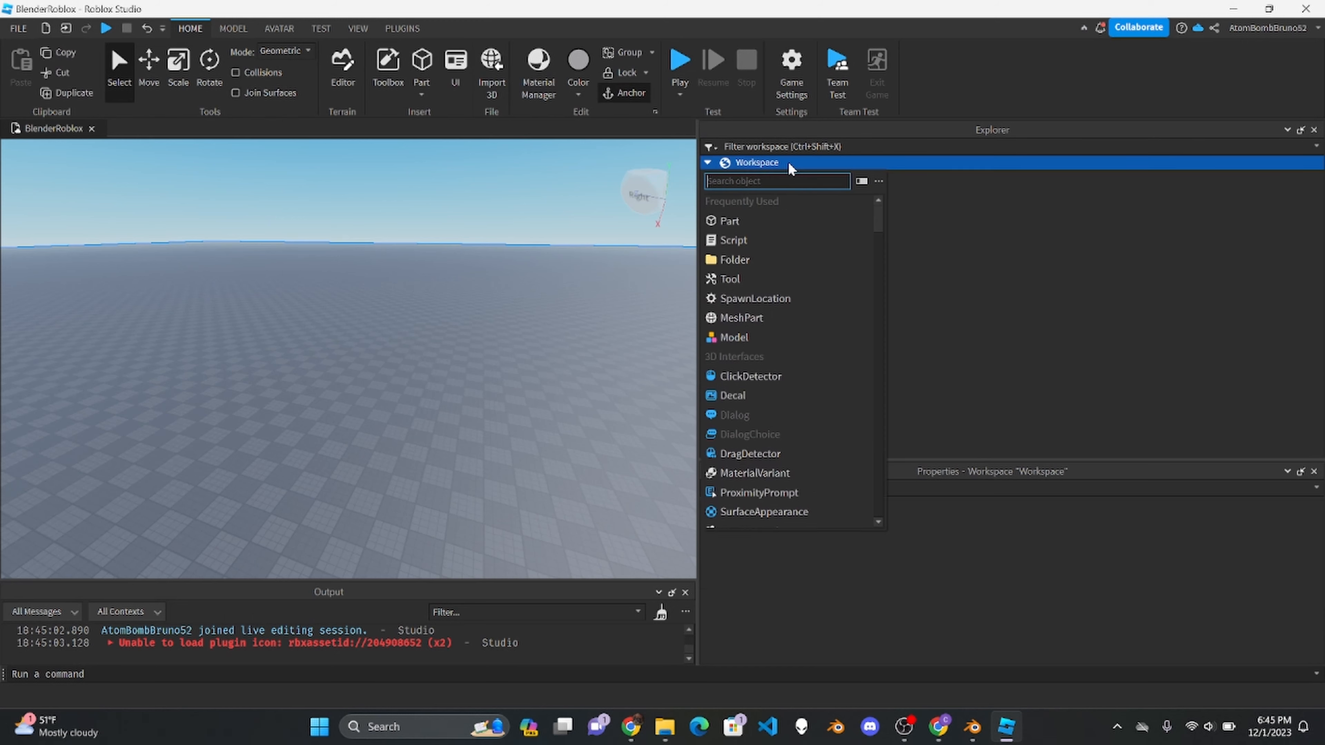
type("mesh")
key("Return")
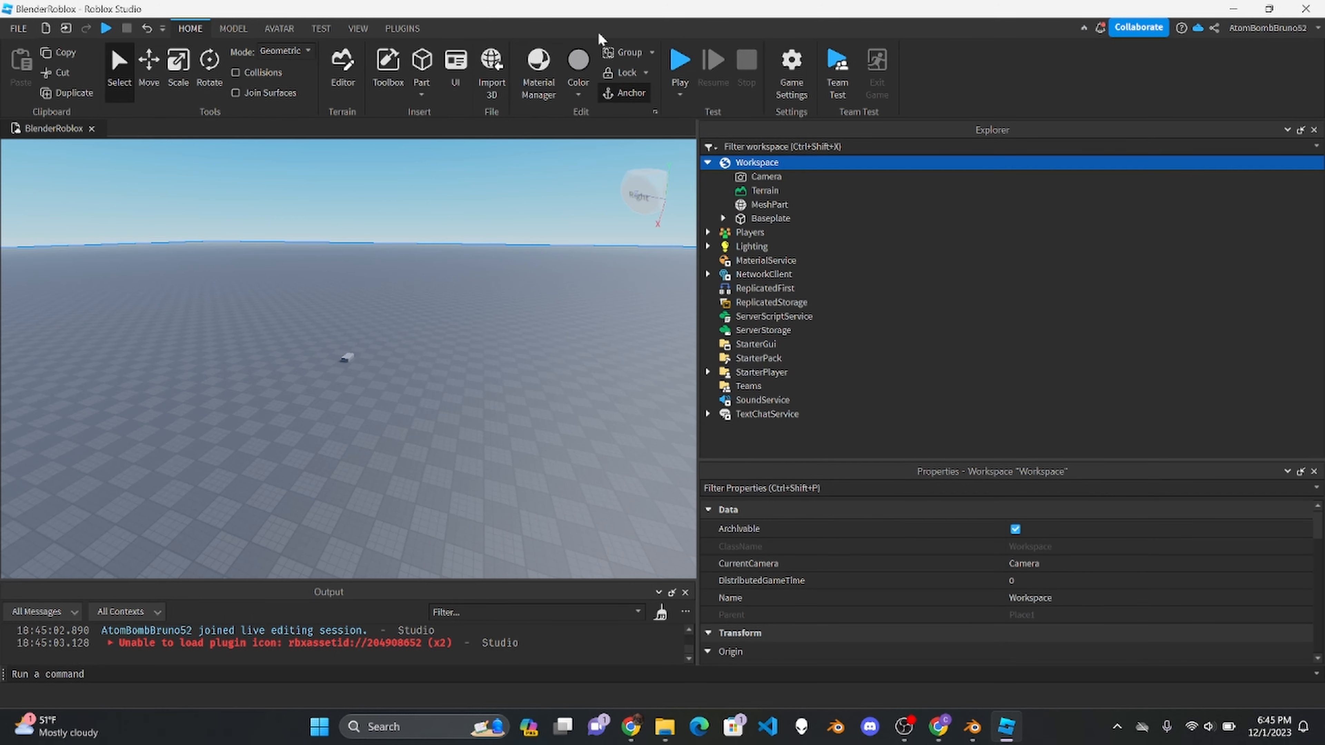
left_click_drag(355, 367, 451, 481)
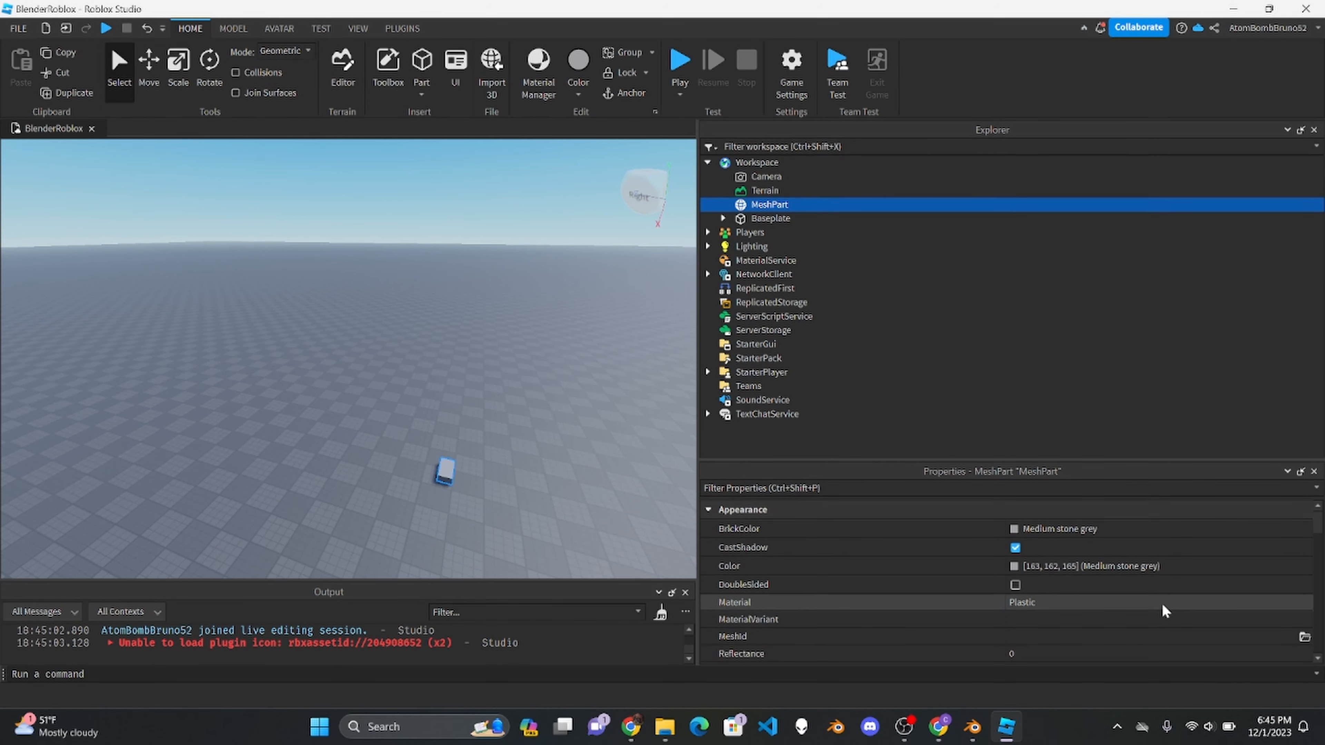
- Load BlenderRobloxTutorial.obj as the MeshPart's mesh without using its location data, and focus the view on it
left_click(1304, 637)
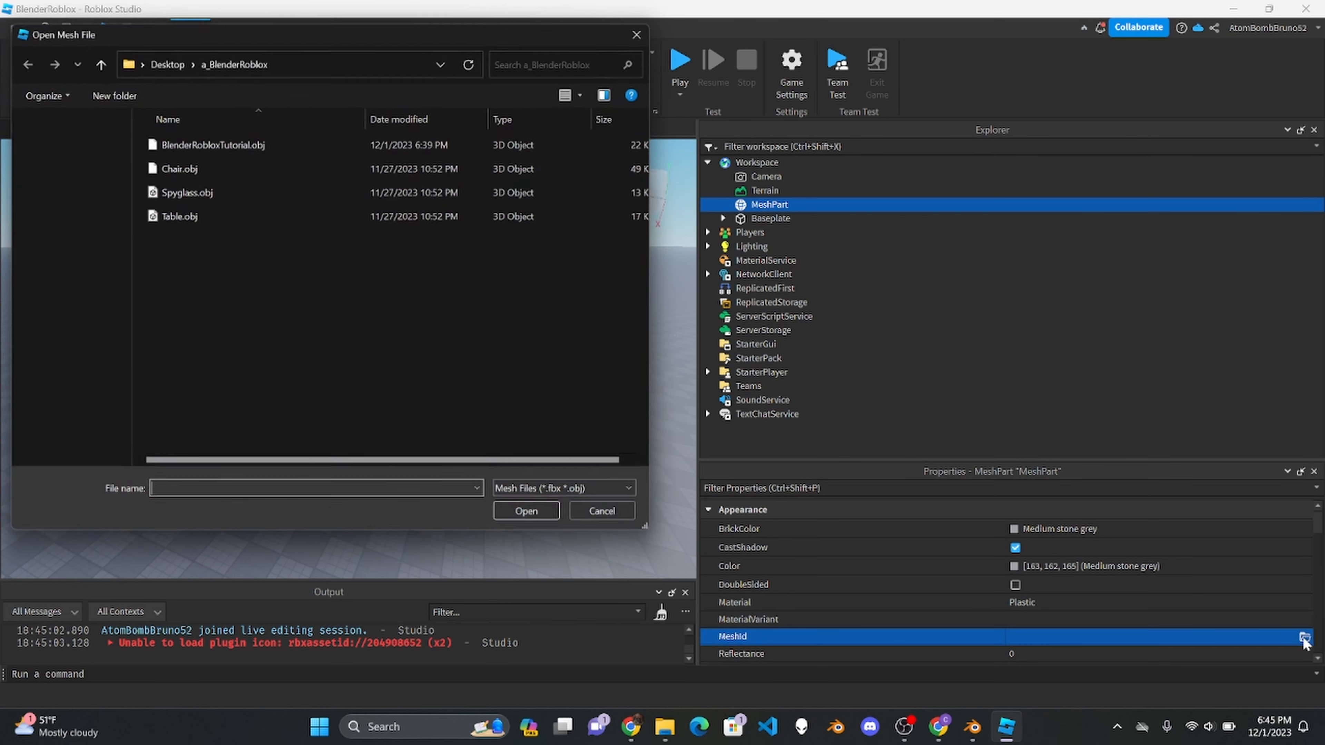
double_click(273, 149)
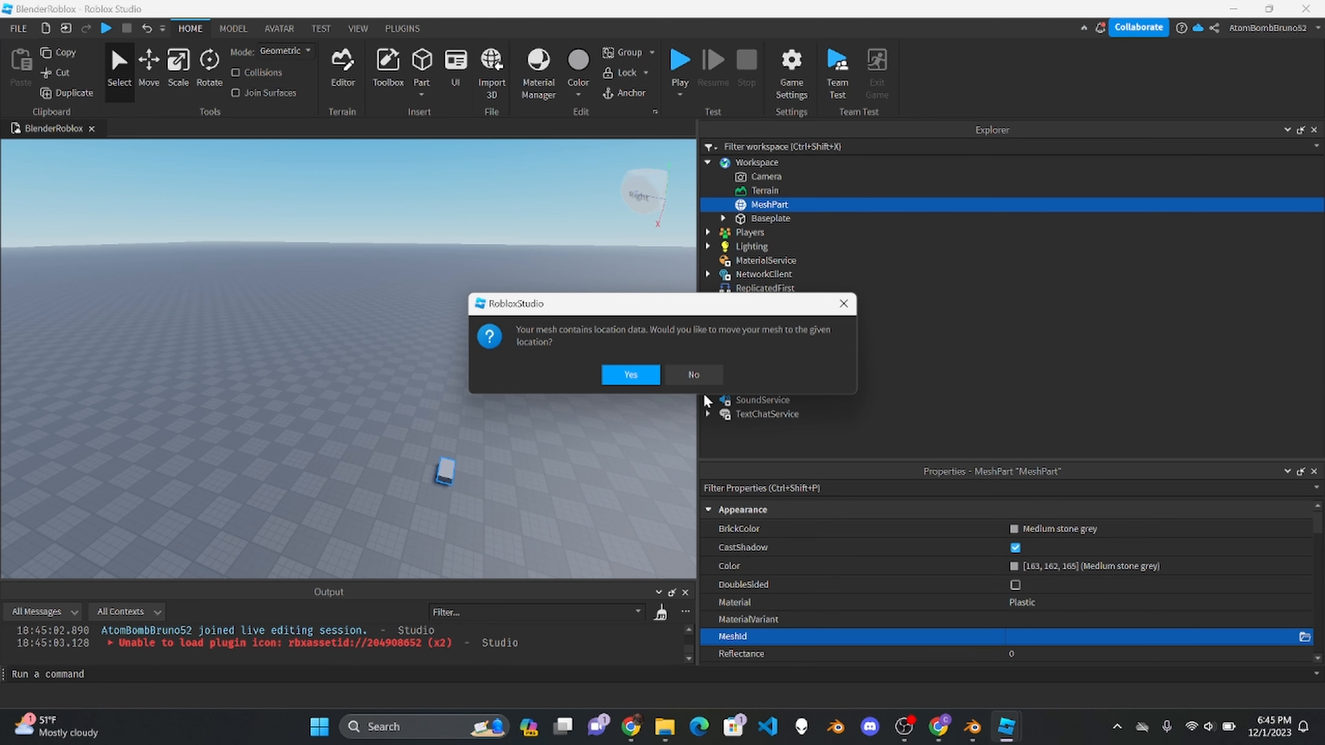
left_click(693, 374)
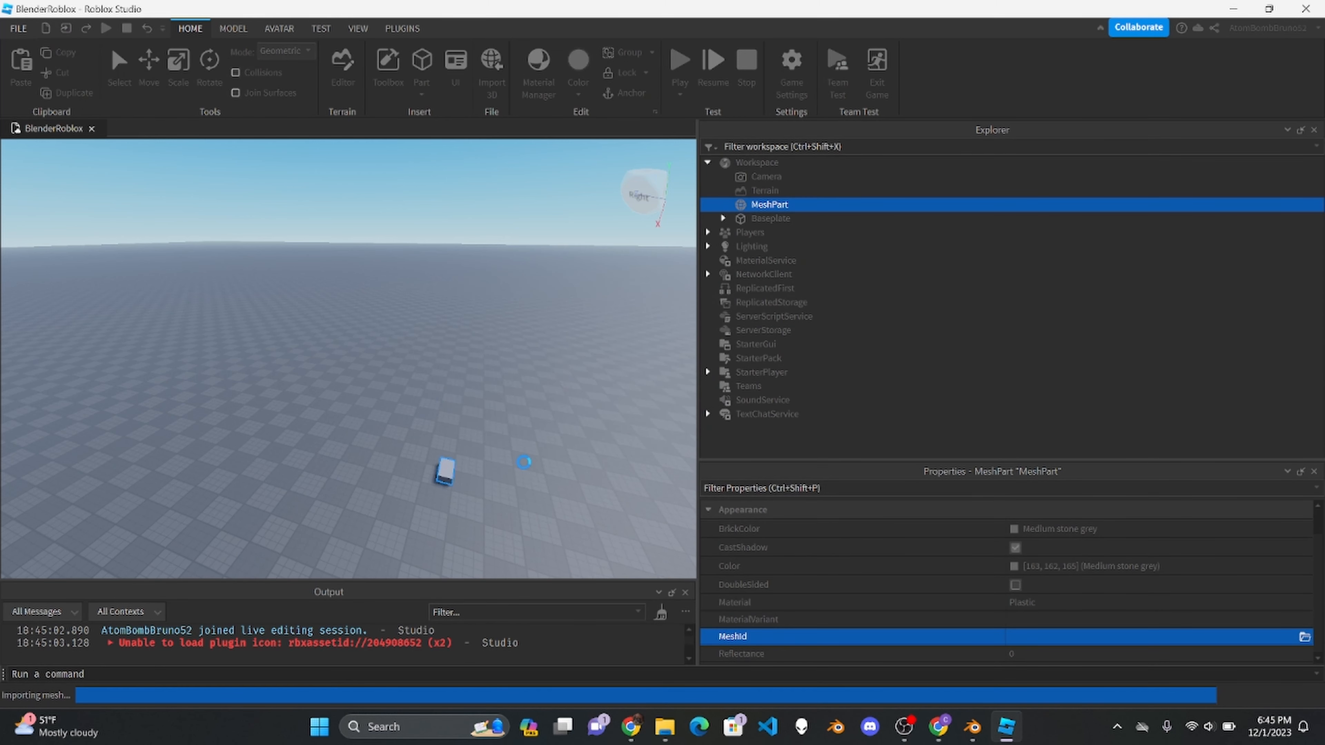
key("f")
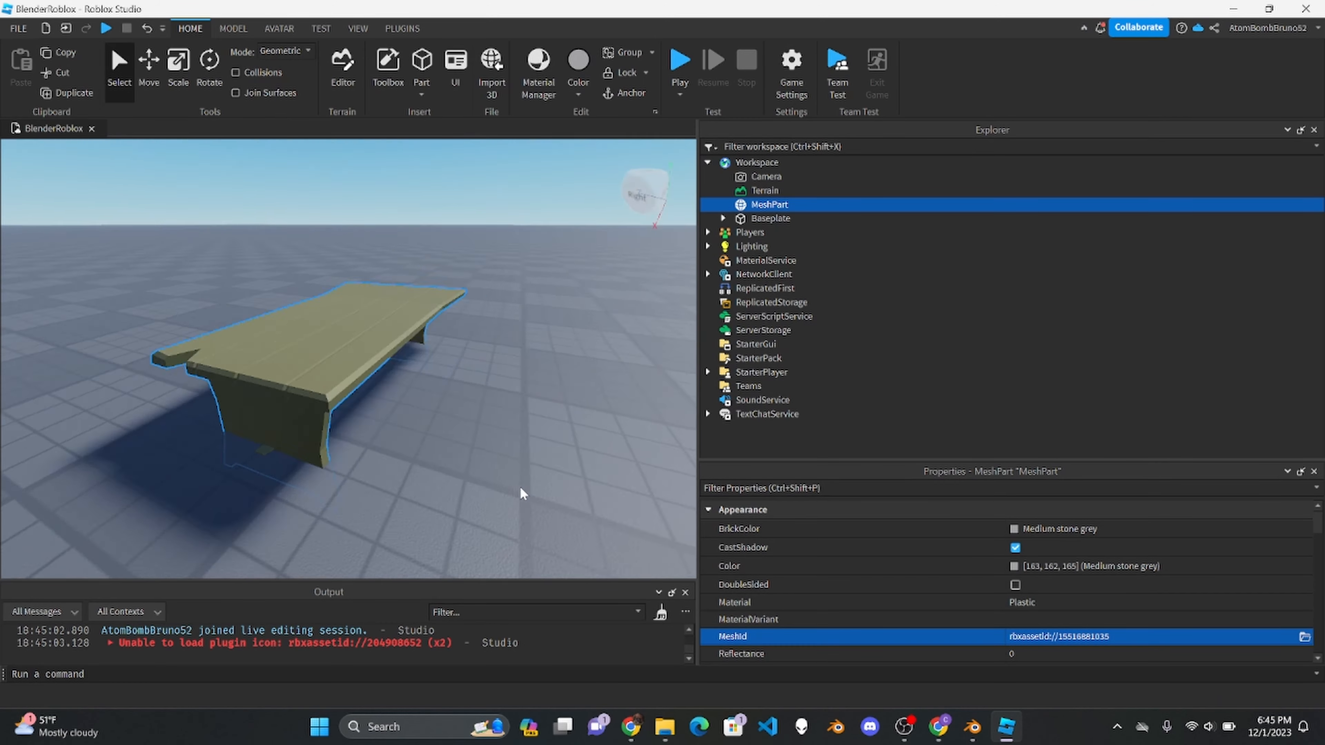
- Inspect the imported table mesh from other sides and delete it from the Workspace
right_click_drag(521, 488, 494, 437)
left_click_drag(380, 342, 447, 449)
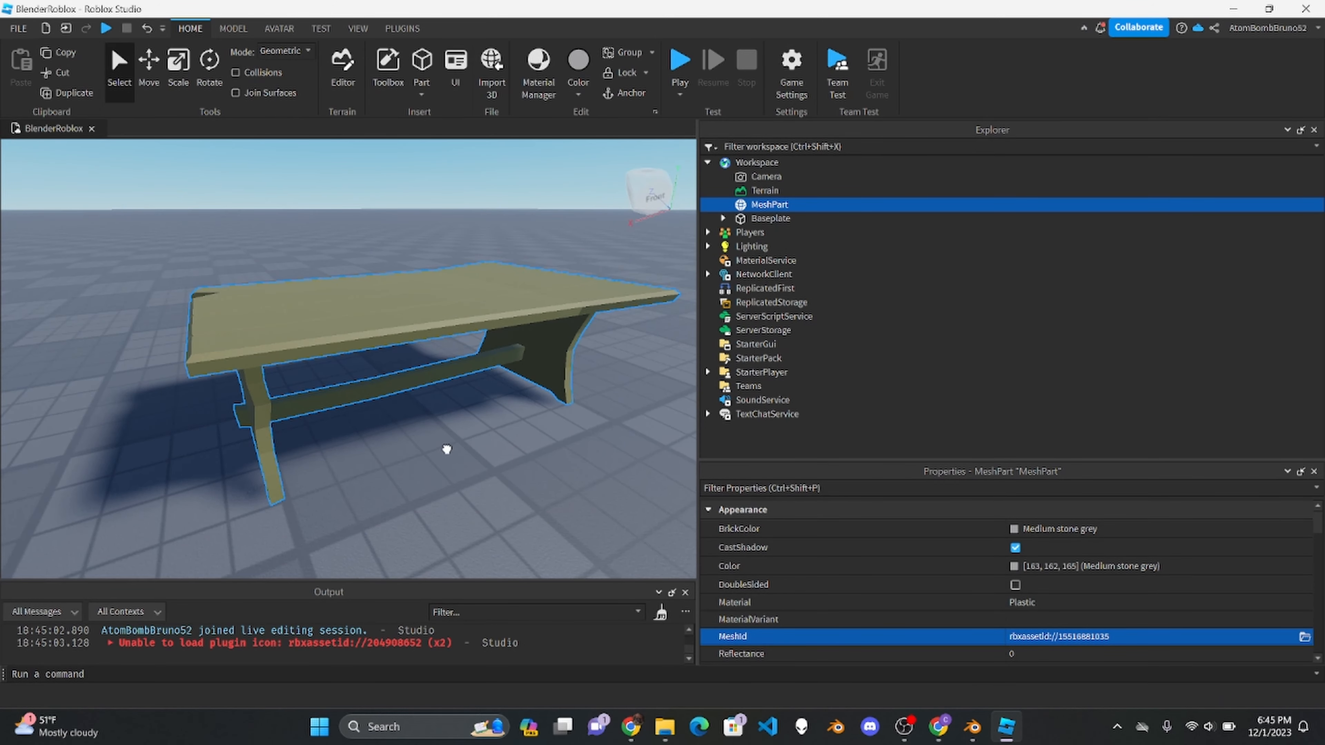
right_click_drag(544, 455, 544, 456)
key("Delete")
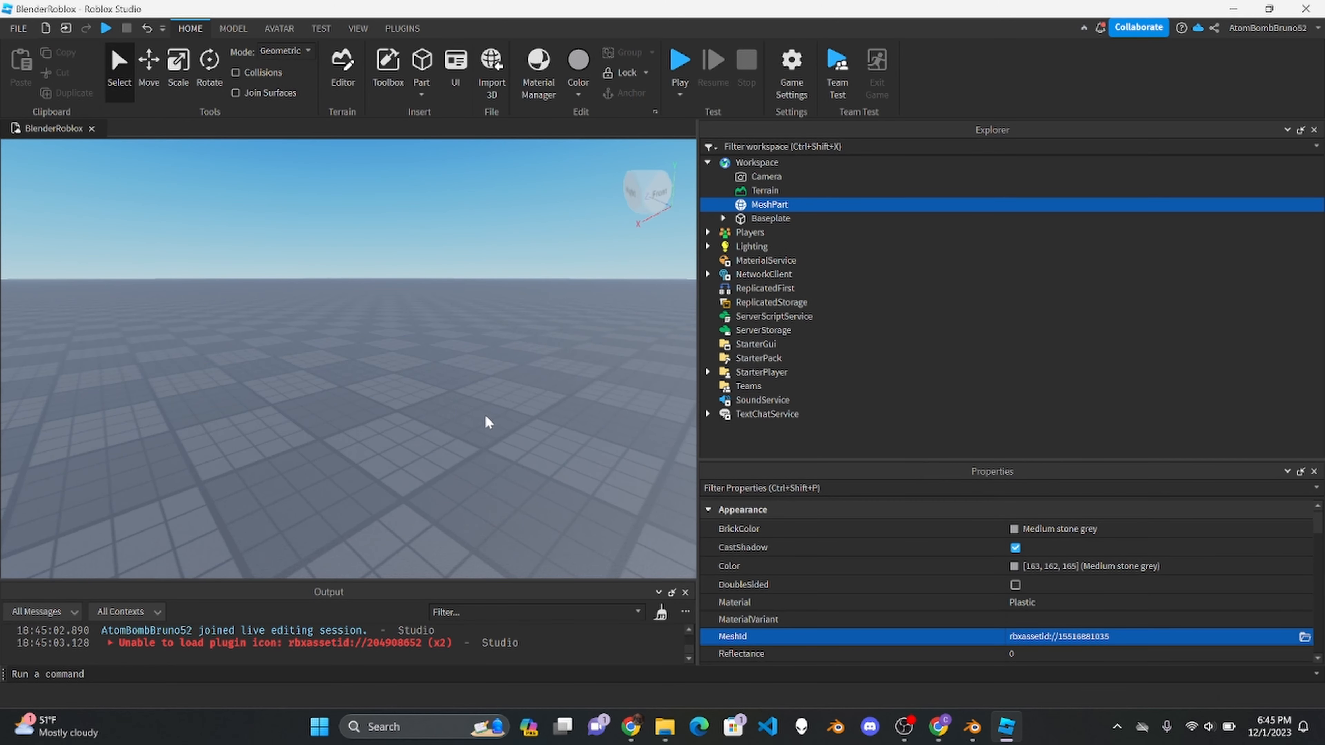
right_click_drag(488, 421, 487, 421)
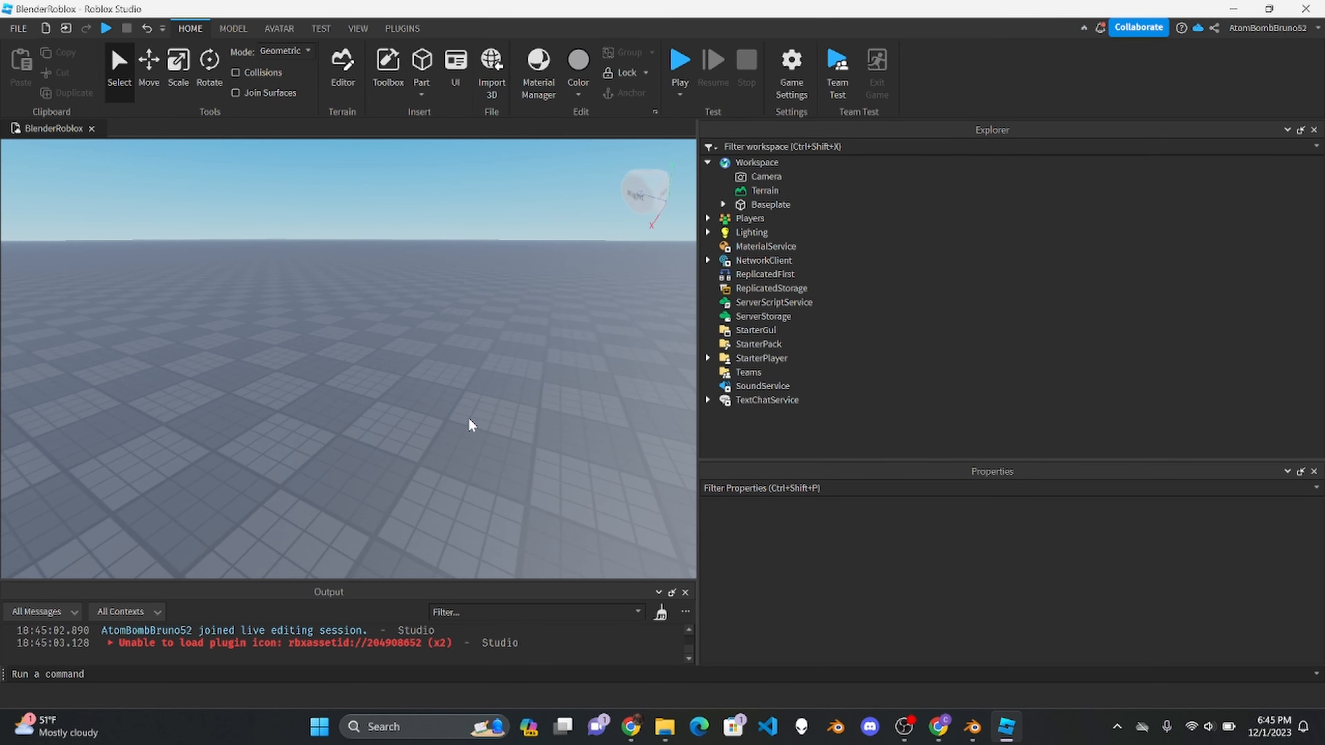
- Bulk import Chair.obj, Spyglass.obj and Table.obj through the Asset Manager, applying the mesh import options to all files
left_click(358, 29)
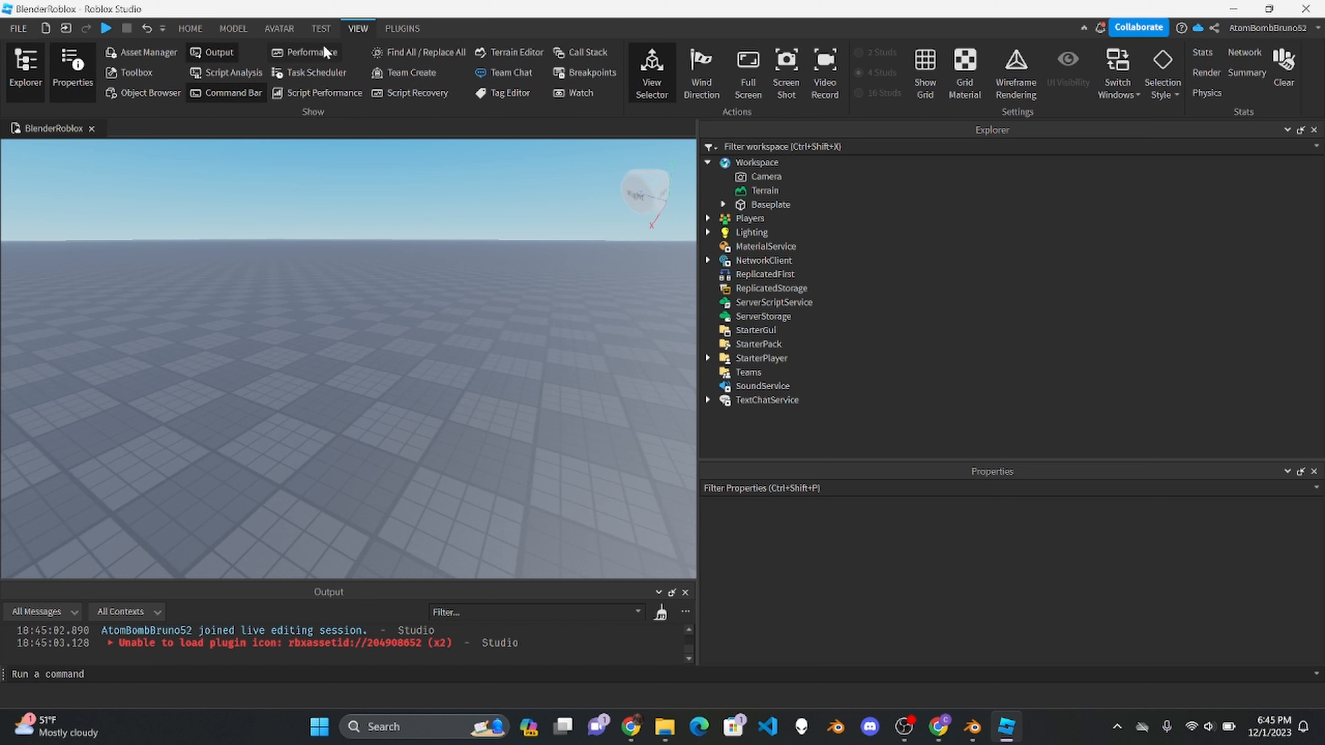
left_click(137, 53)
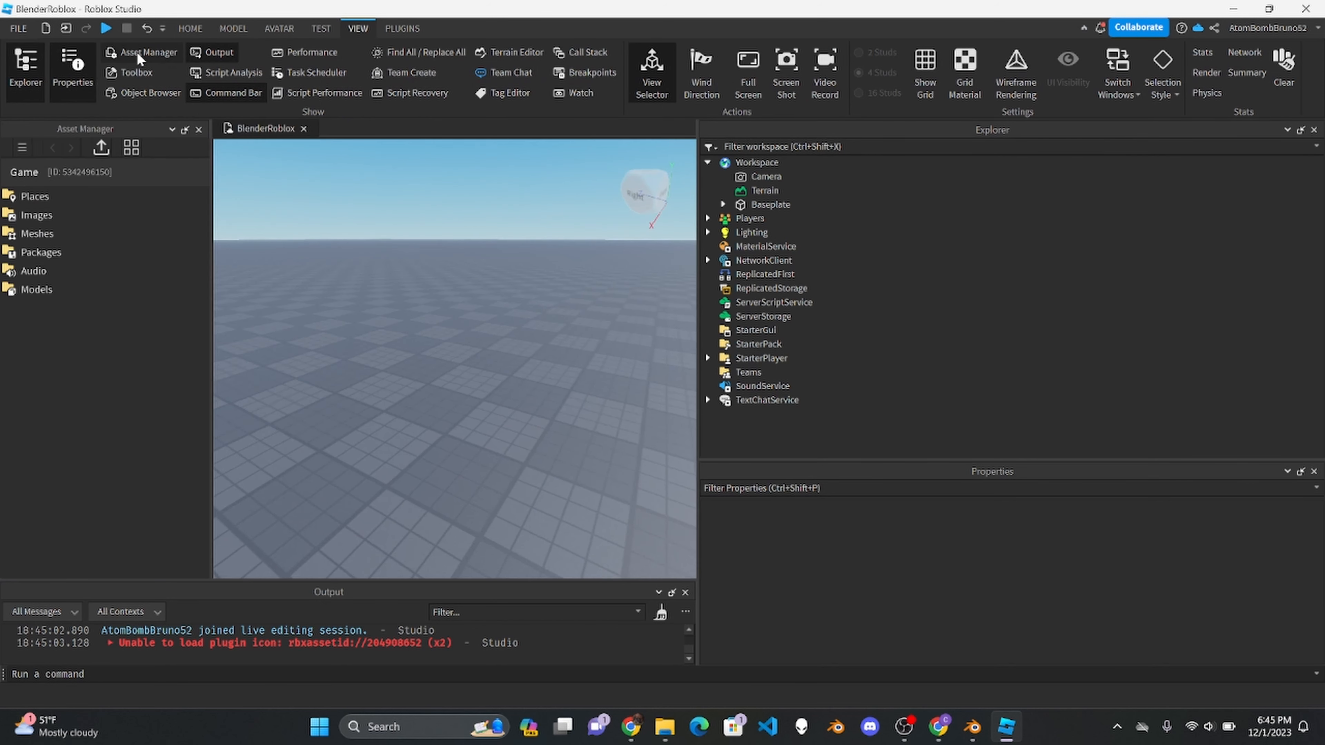
left_click(98, 147)
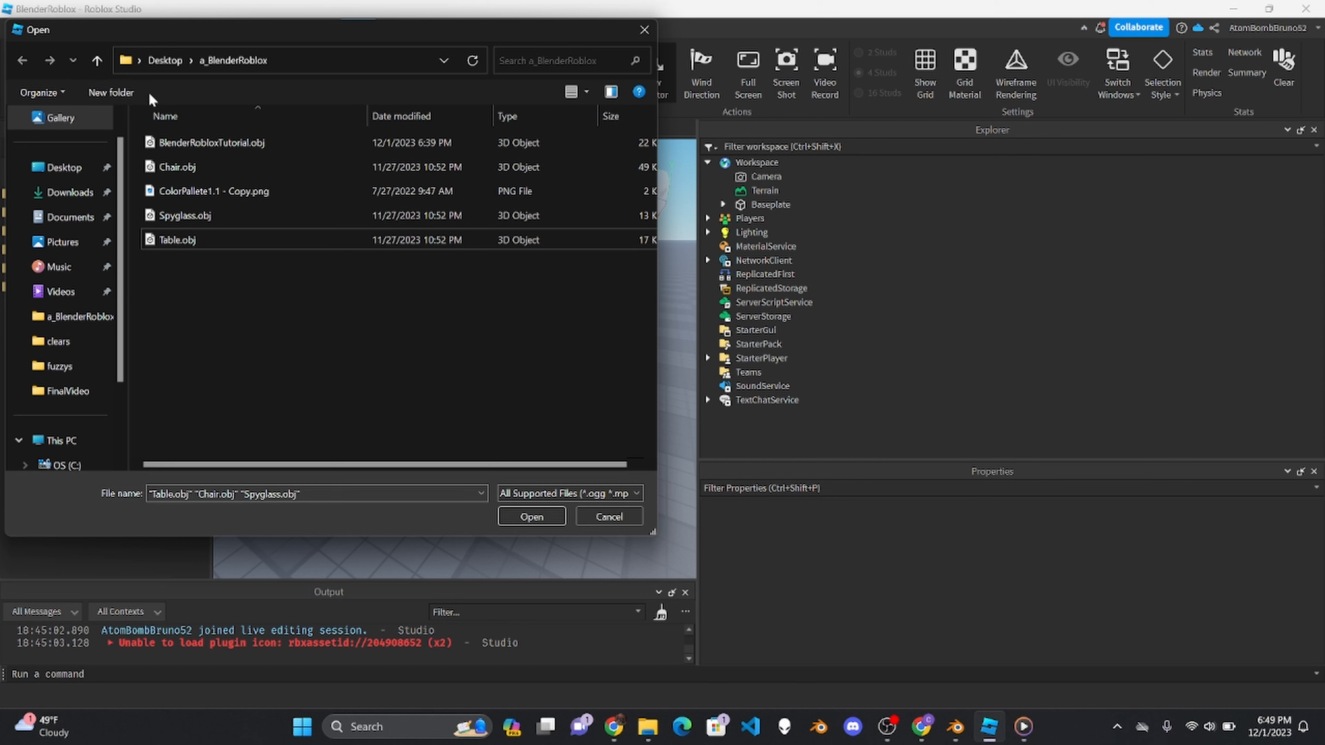
left_click(176, 168)
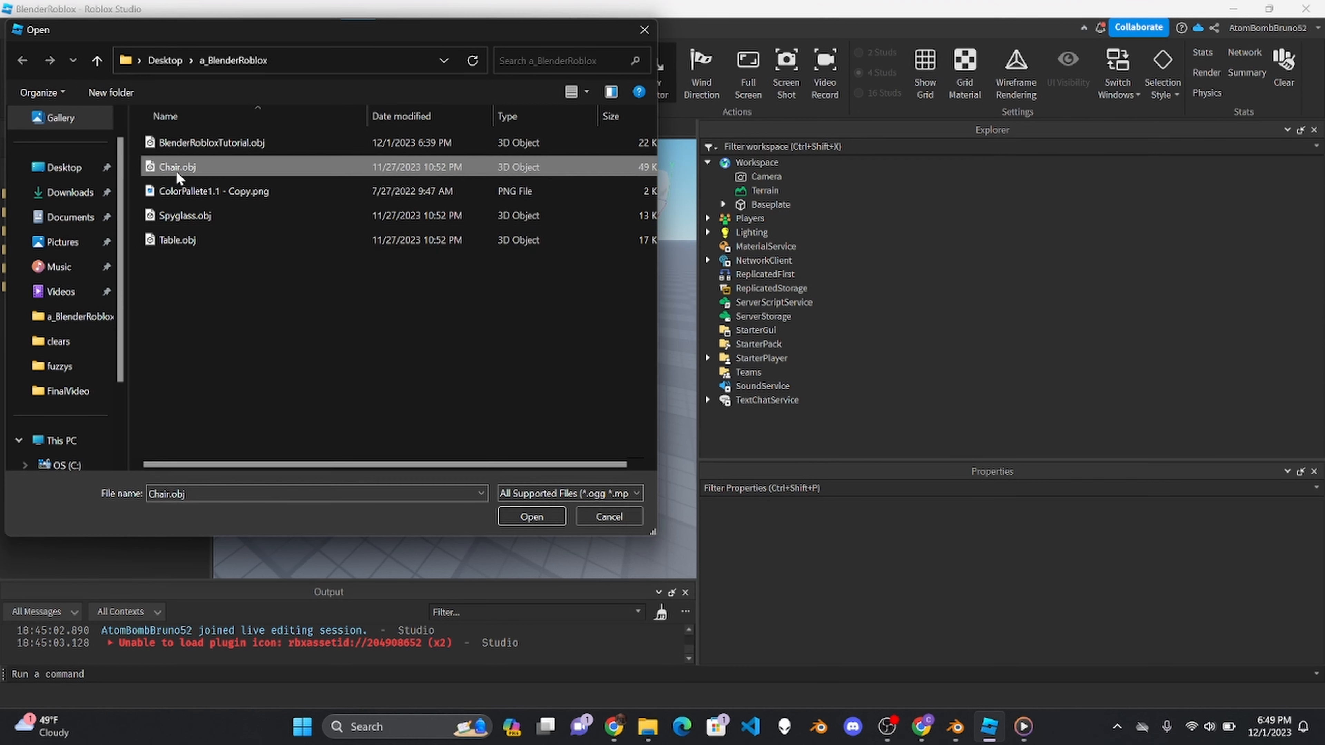
left_click(180, 215, "ctrl")
left_click(180, 239, "ctrl")
left_click(530, 516)
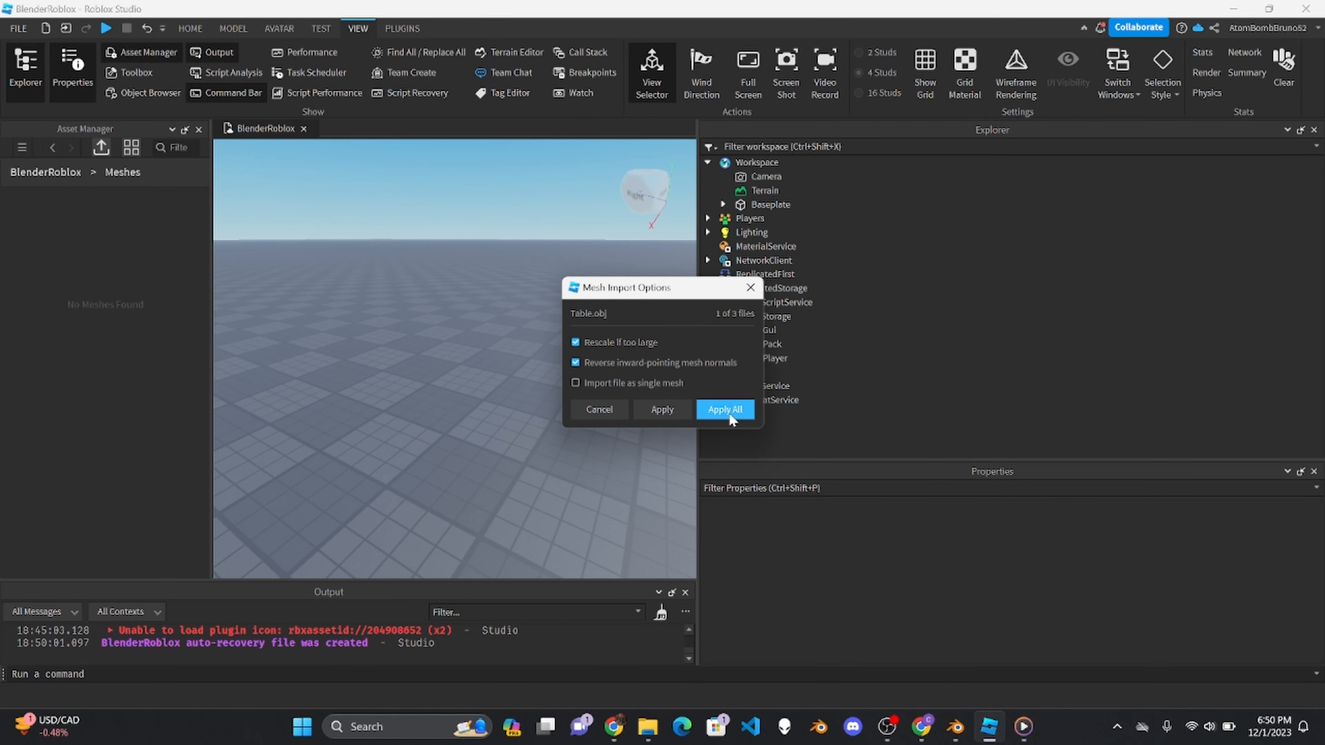
left_click(726, 409)
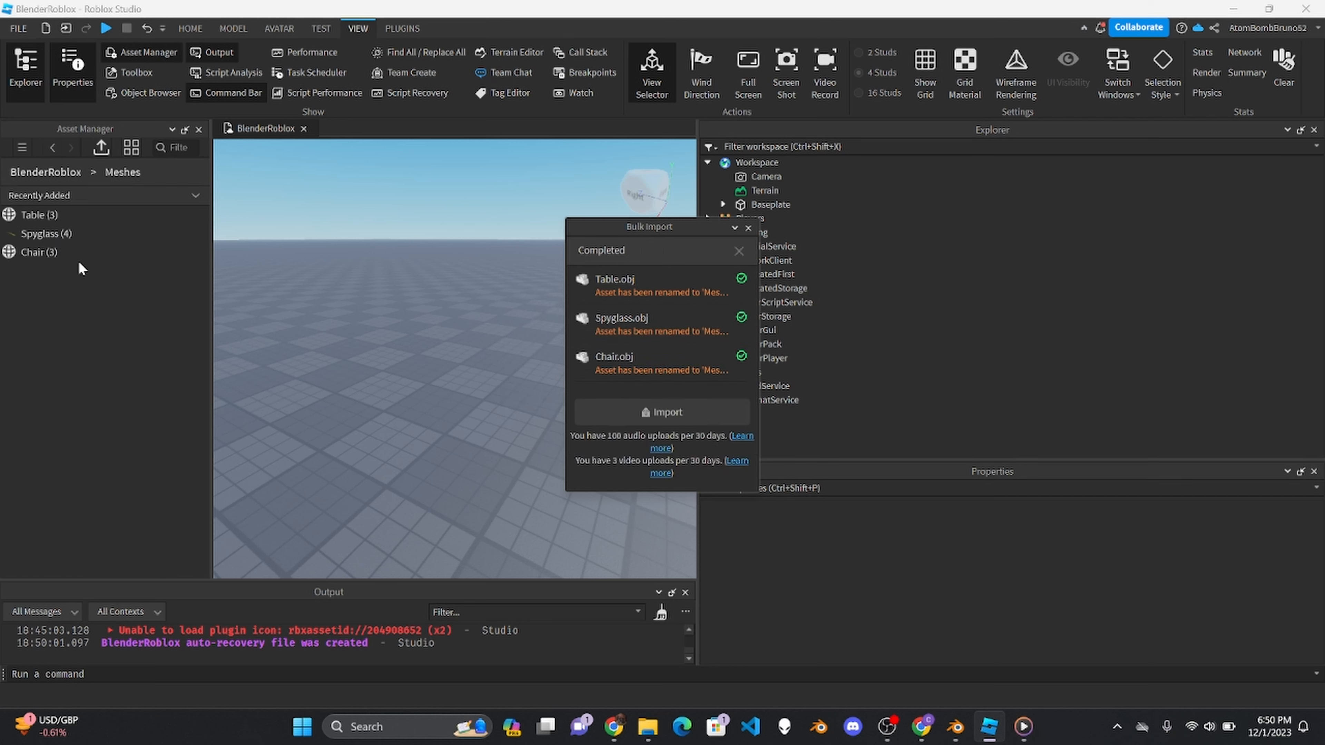
- Insert the imported table, spyglass and chair meshes together with their location data and close the bulk import report
left_click(44, 256)
left_click(40, 216, "shift")
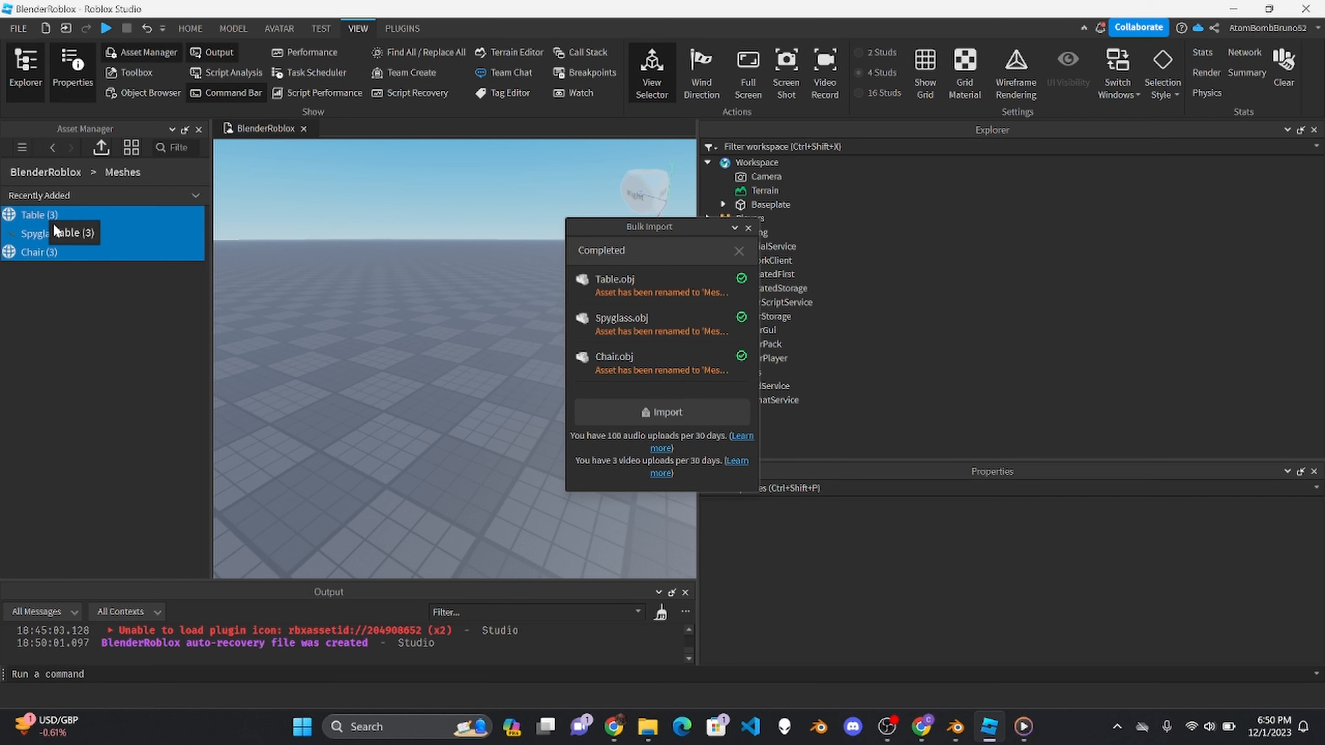
right_click(26, 230)
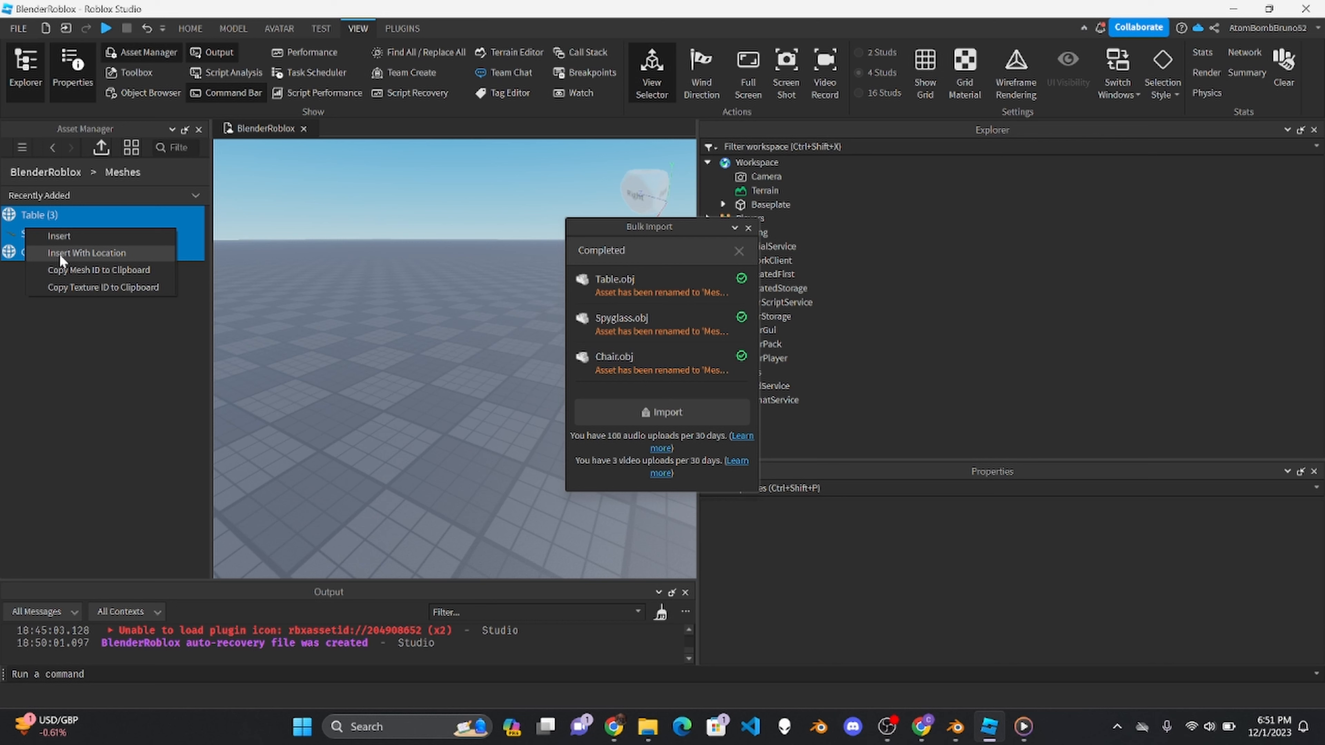
left_click(60, 253)
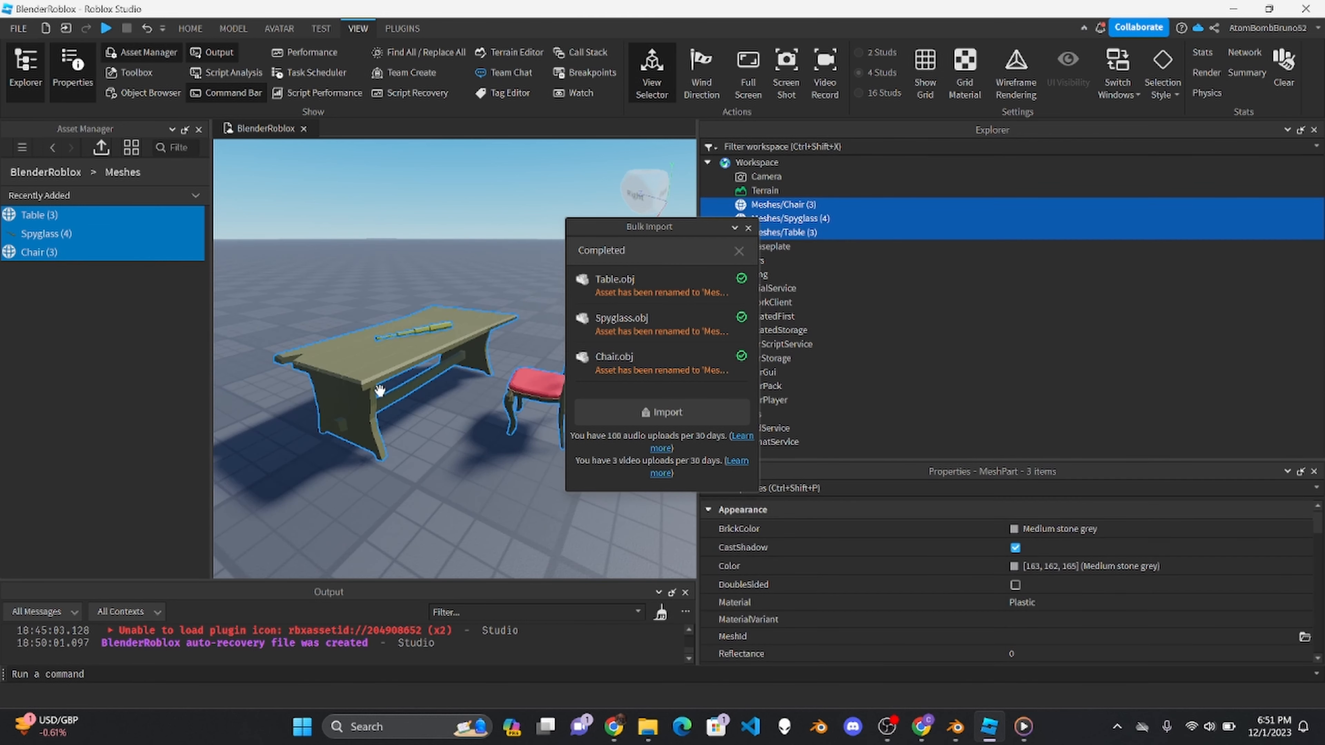
right_click_drag(437, 470, 437, 467)
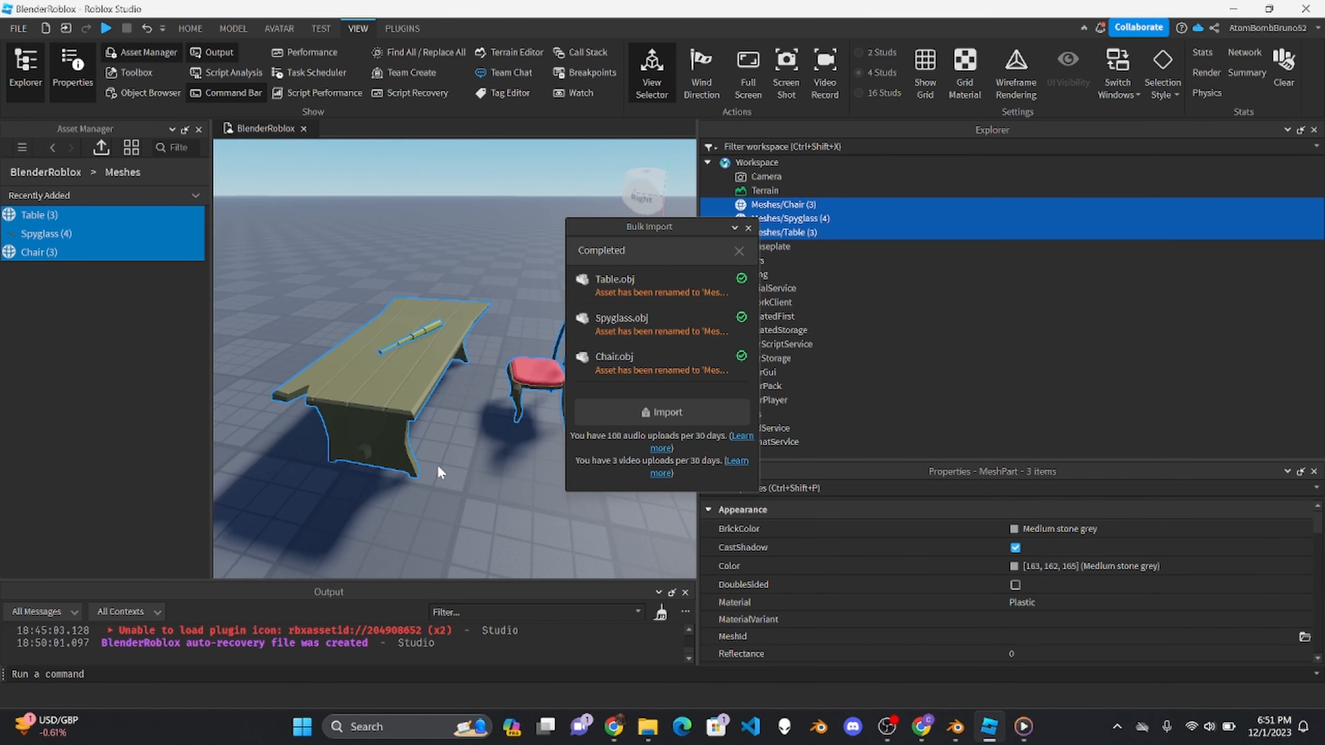
left_click(747, 228)
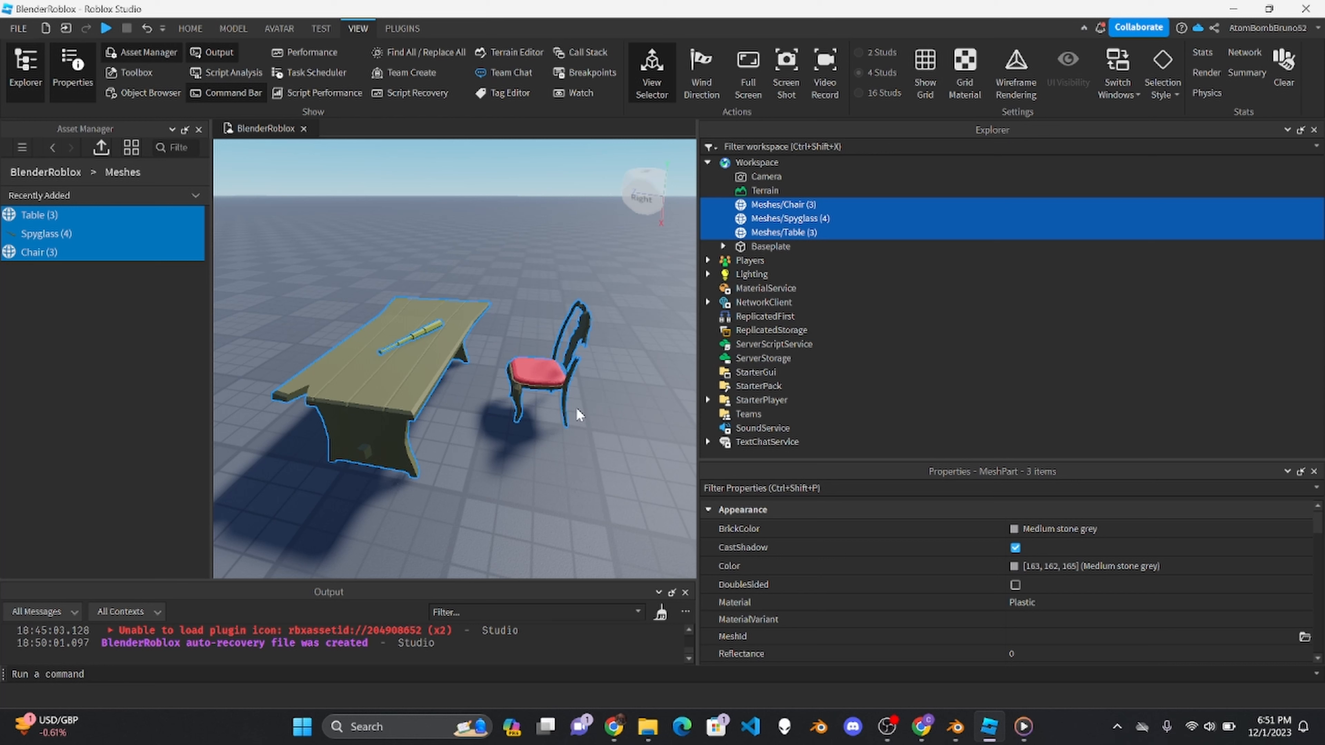
- Filter the table mesh's properties by "colli" and set its CollisionFidelity to PreciseConvexDecomposition
left_click(261, 182)
left_click(318, 313)
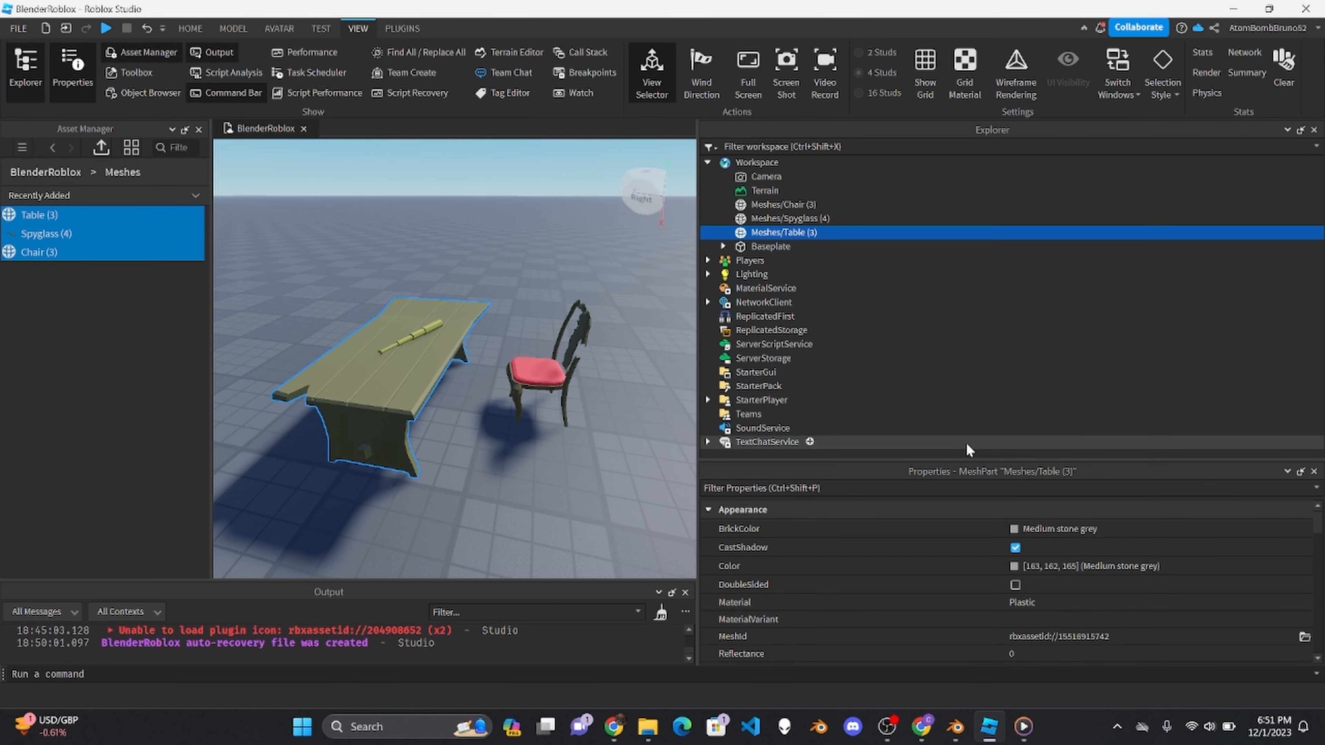
left_click_drag(961, 457, 961, 214)
left_click(961, 240)
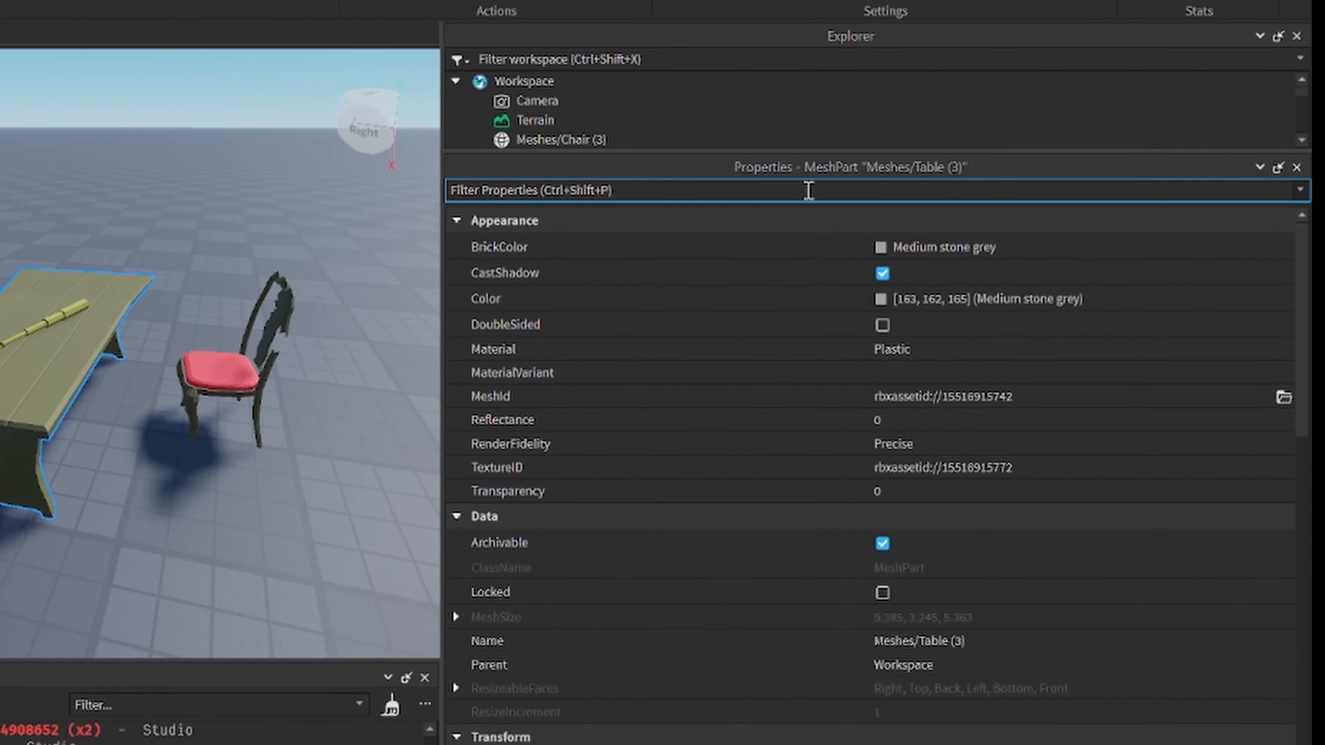
type("colli")
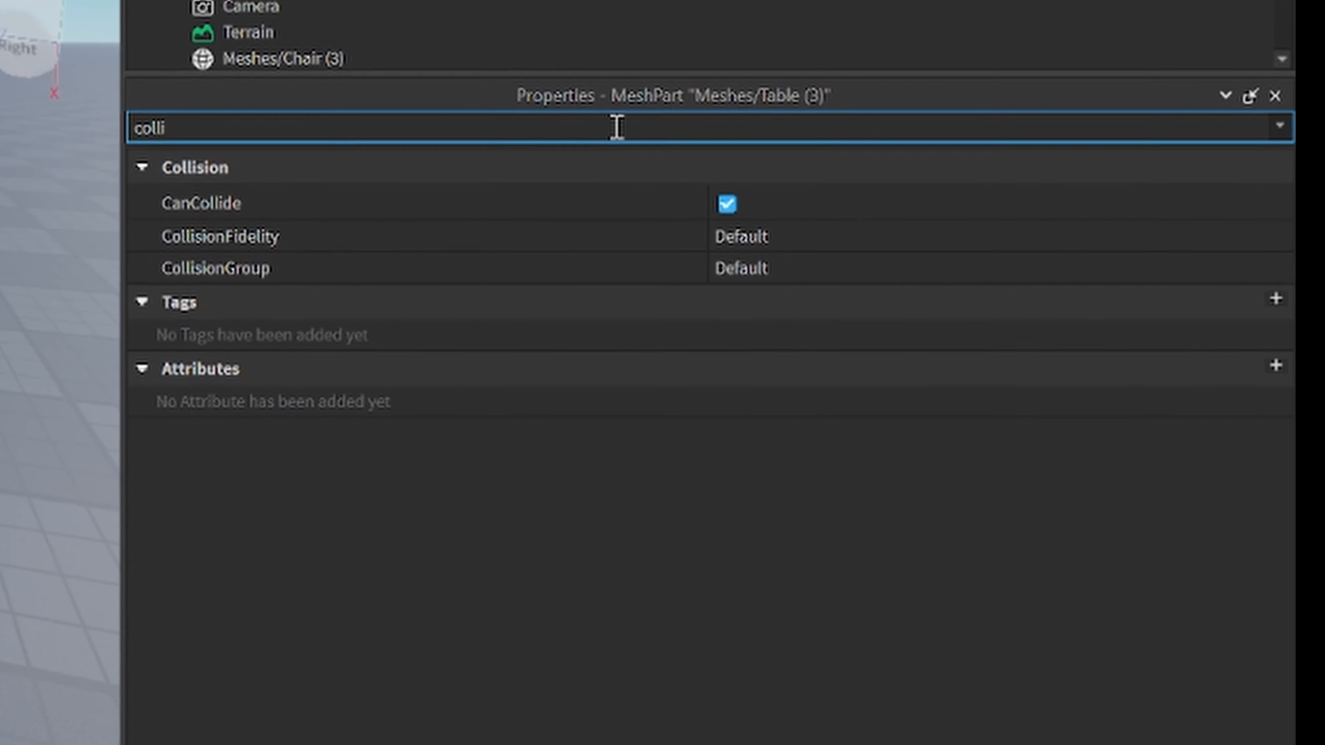
left_click(725, 237)
left_click(725, 237)
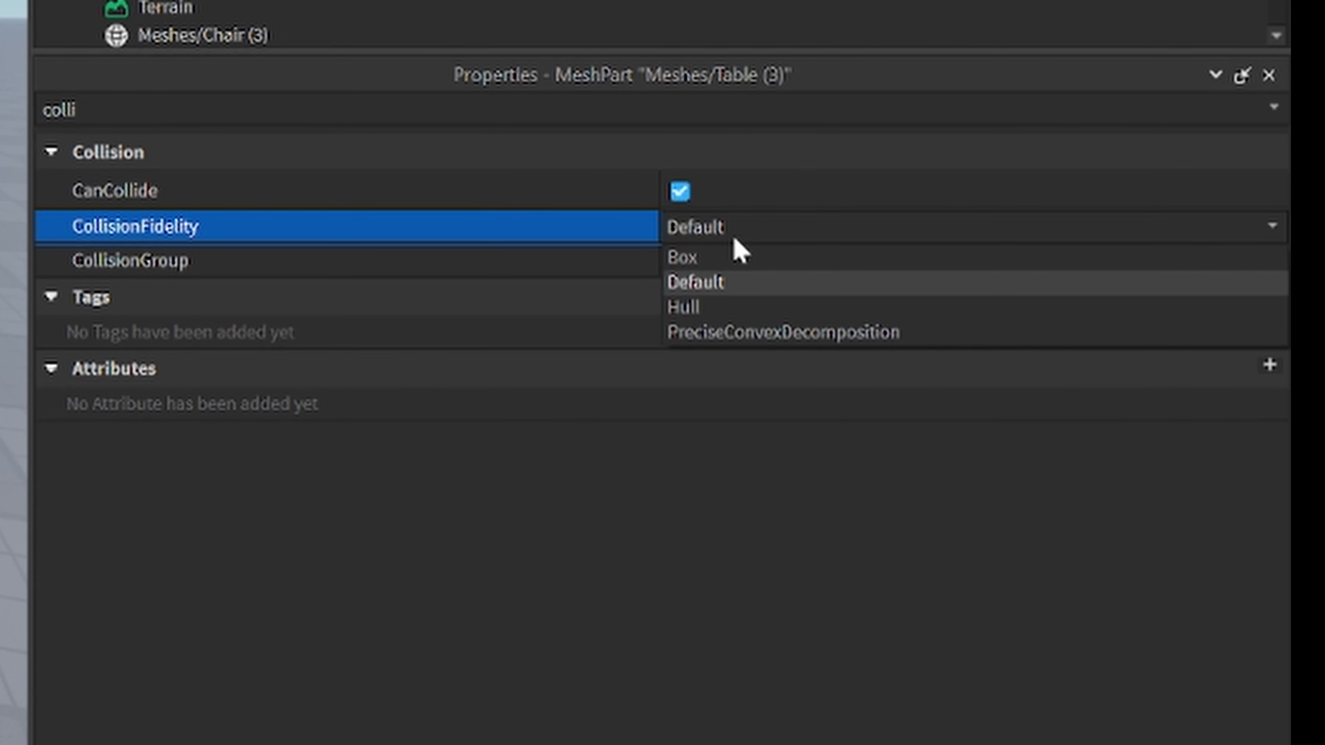
left_click(773, 334)
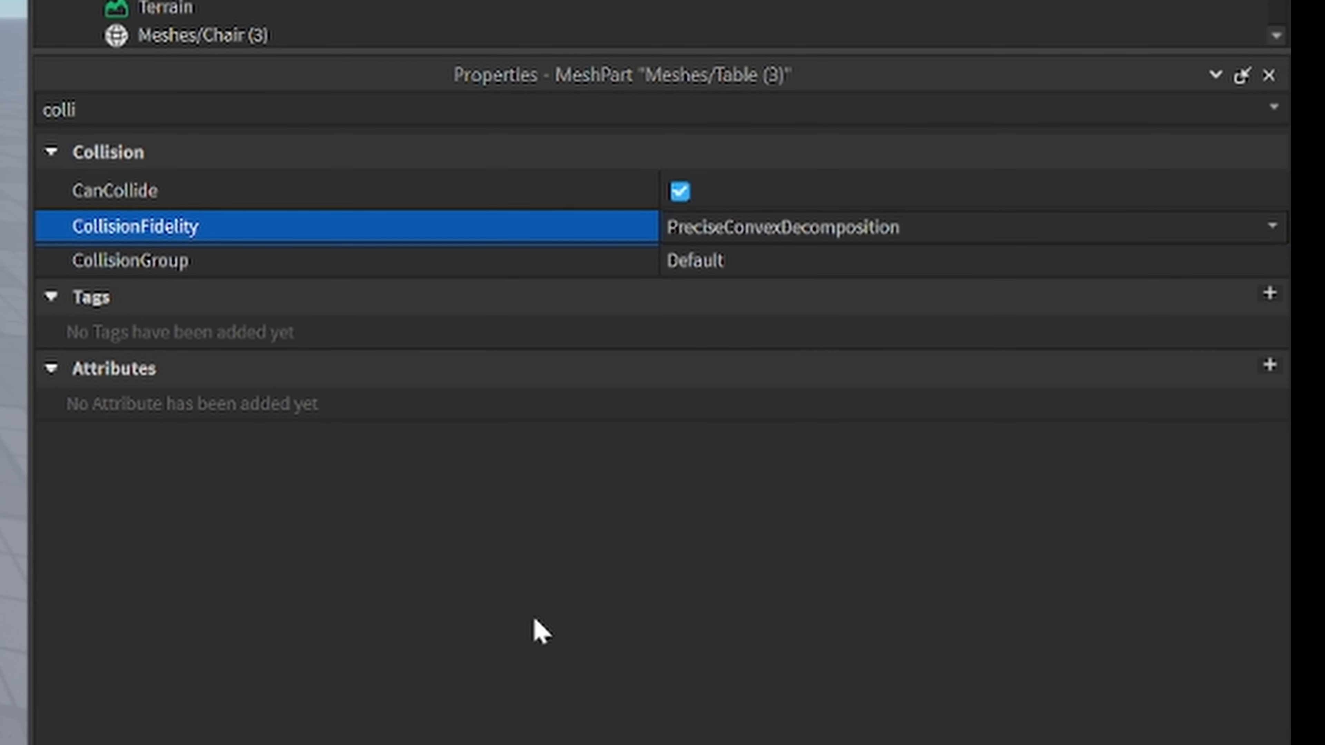
- Set the CollisionFidelity of the chair and spyglass meshes to PreciseConvexDecomposition
left_click_drag(252, 52, 258, 404)
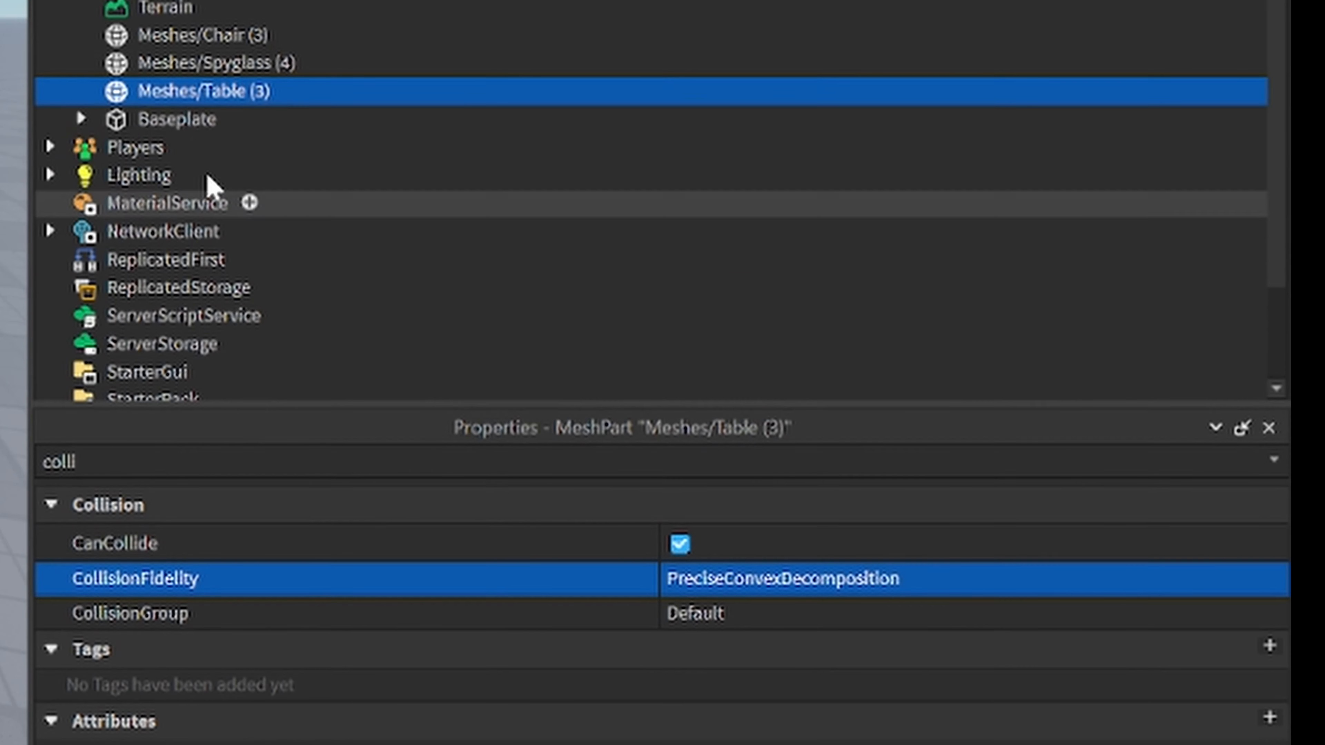
left_click(222, 36, "shift")
left_click(224, 58)
left_click(223, 36, "ctrl")
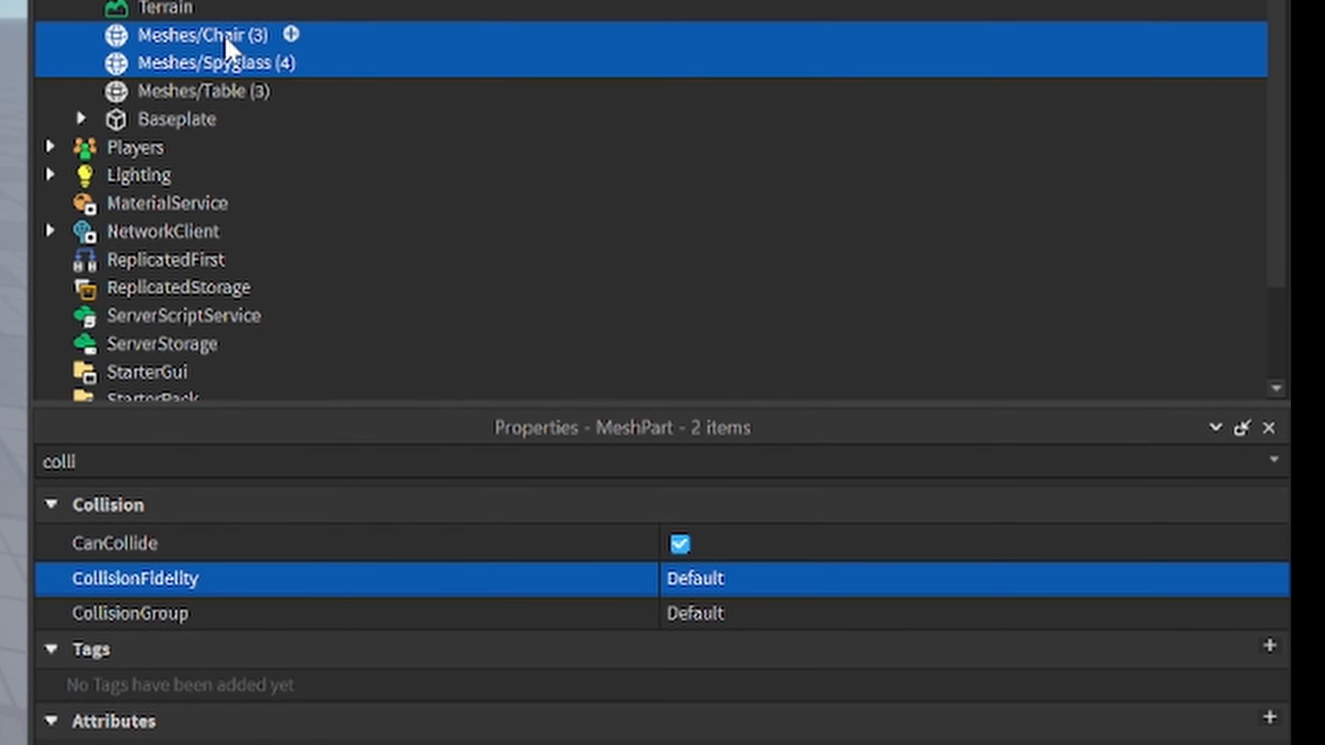
left_click(731, 594)
left_click(731, 593)
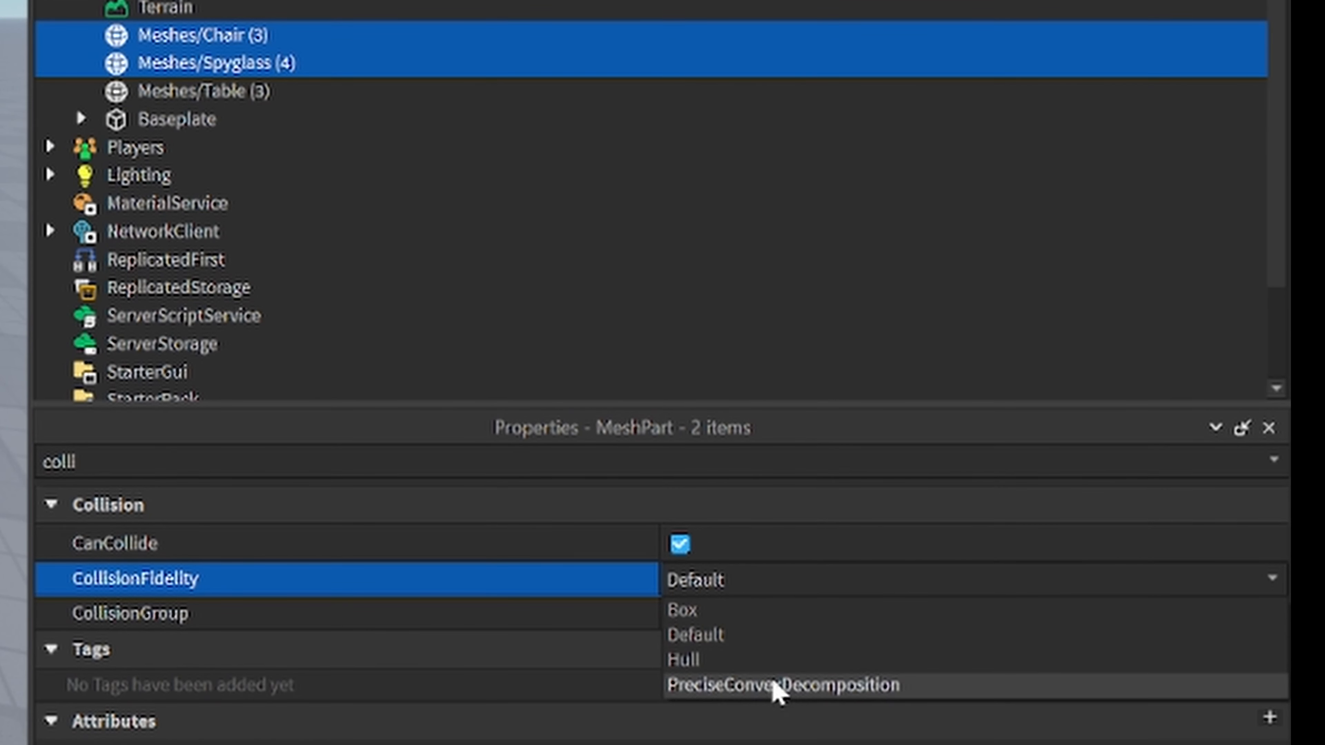
left_click(775, 689)
left_click(835, 582)
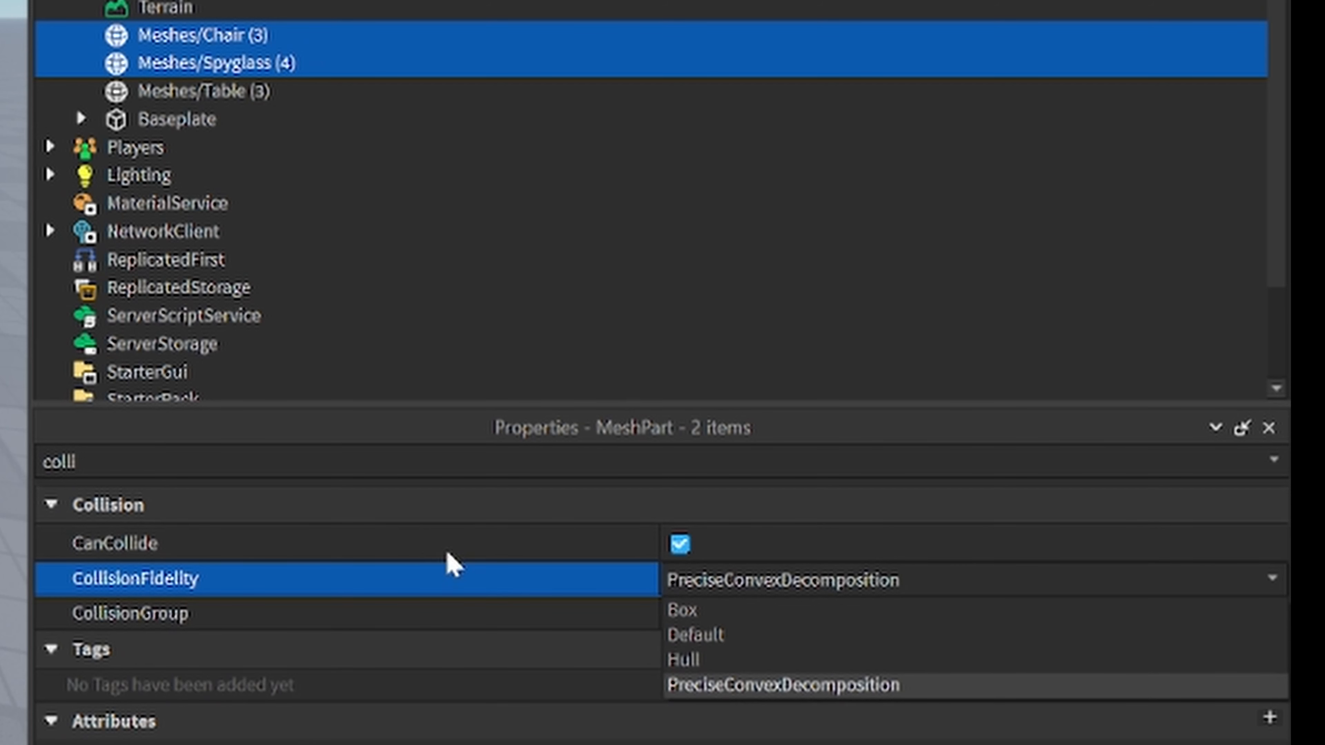
left_click(731, 685)
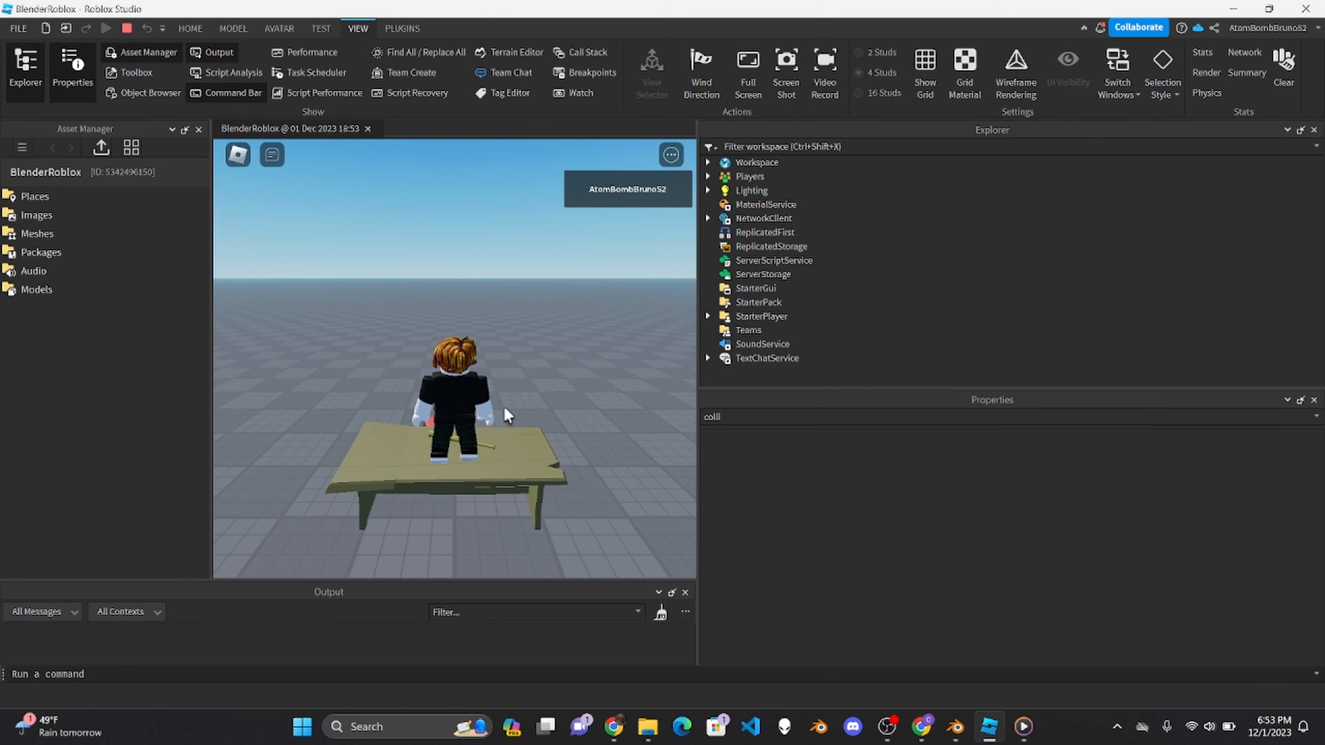
- Test the table's collision in a play session by jumping on it with the avatar and turning the camera around
right_click_drag(512, 403, 512, 403)
key("space")
right_click_drag(605, 383, 606, 383)
key("space")
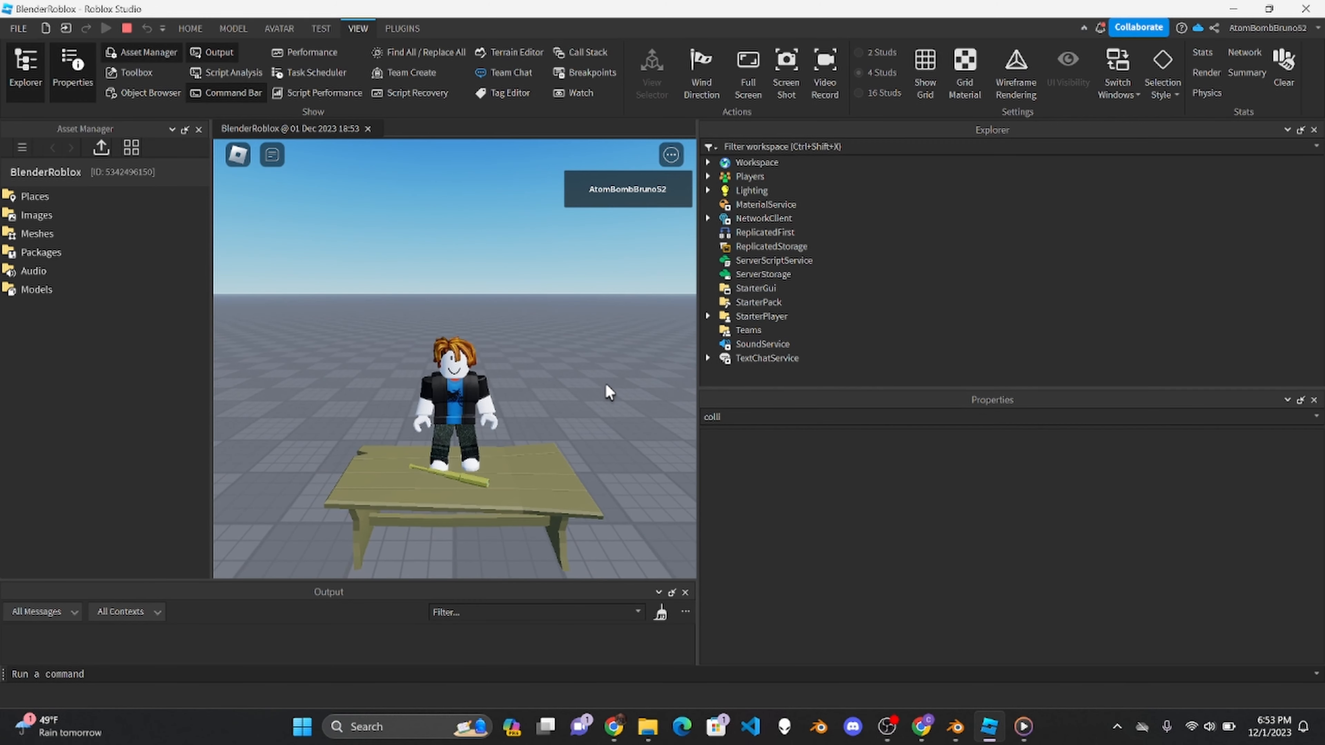